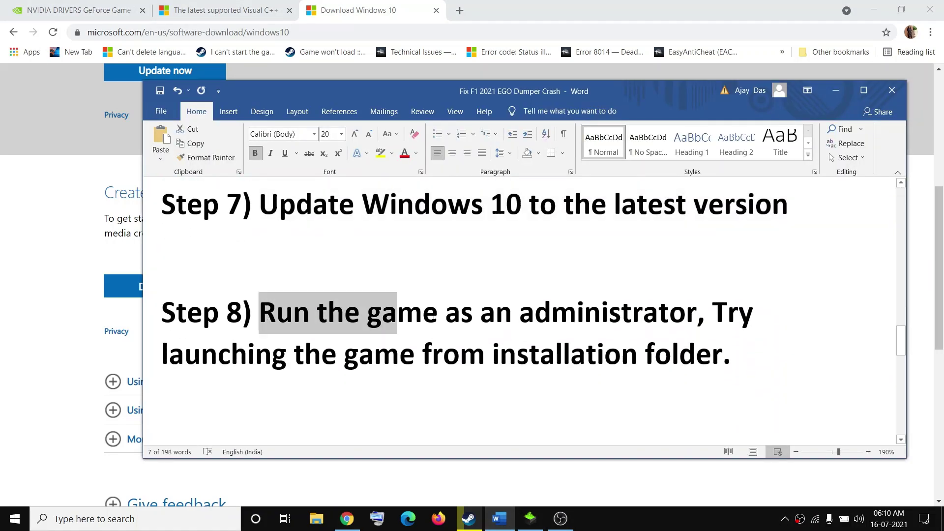
# Switch from the Word guide to Steam's F1 2021 library page.
pyautogui.click(469, 518)
# Open F1 2021's local installation folder from Steam via Manage > Browse local files.
pyautogui.rightClick(69, 213)
pyautogui.moveTo(102, 265)
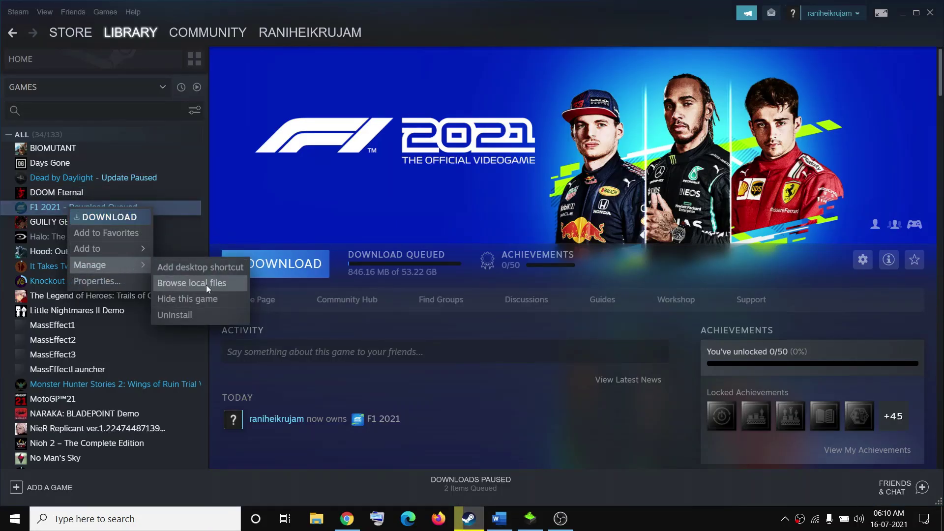
pyautogui.click(194, 282)
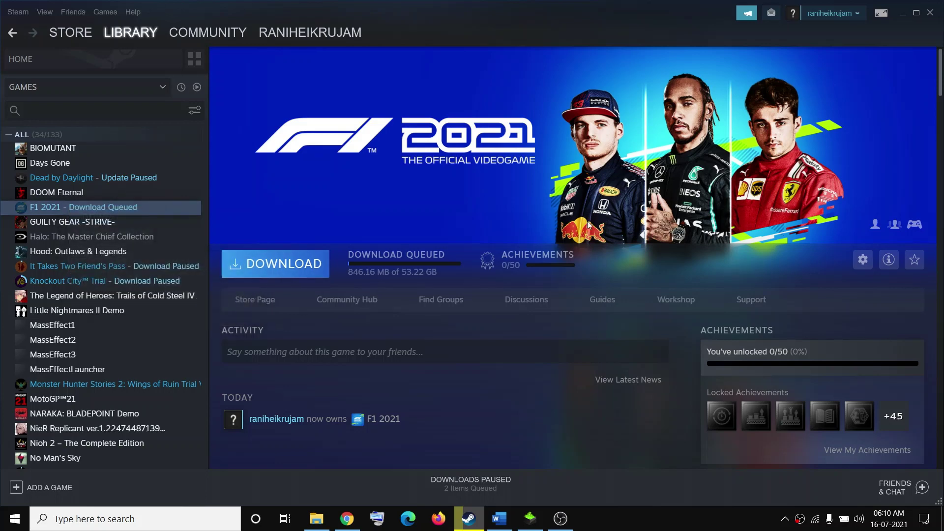
pyautogui.click(318, 519)
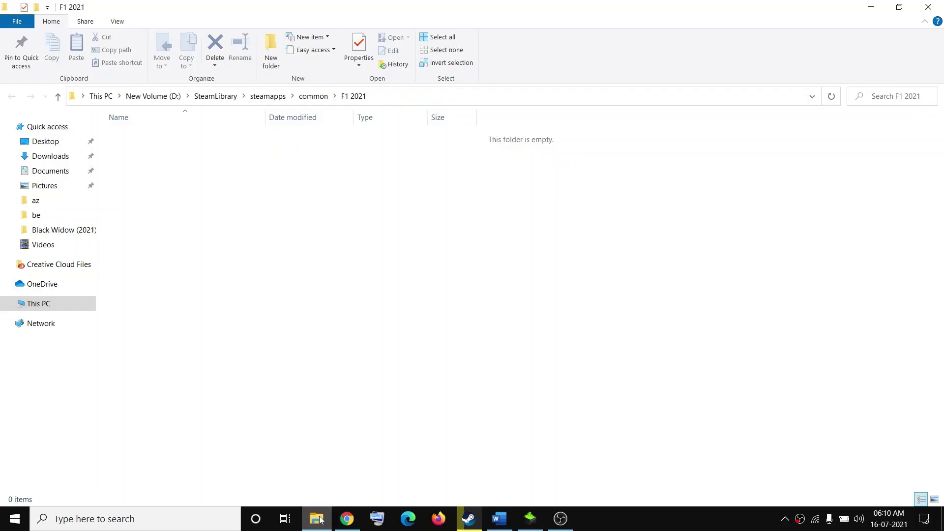
# Check the F1 2021 folder in steamapps\common, find it empty, and return to common.
pyautogui.click(59, 98)
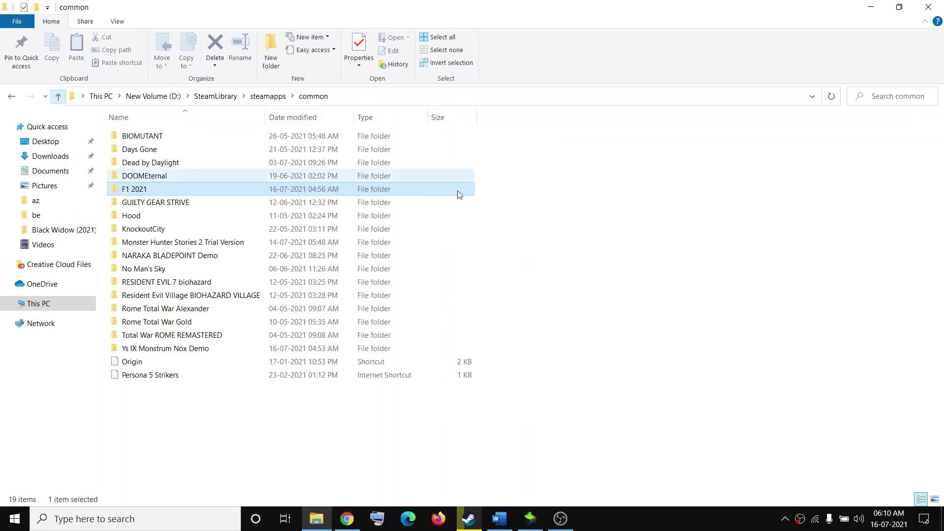
pyautogui.doubleClick(153, 193)
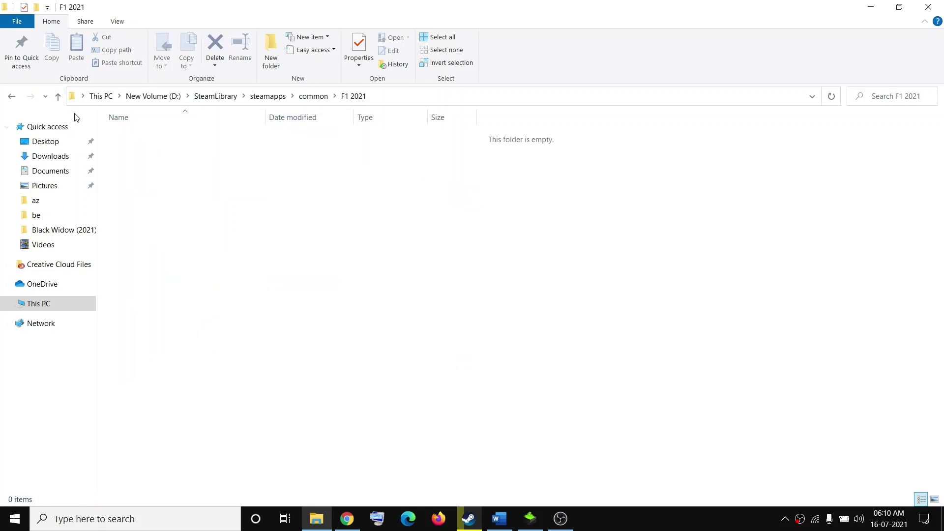
pyautogui.click(58, 96)
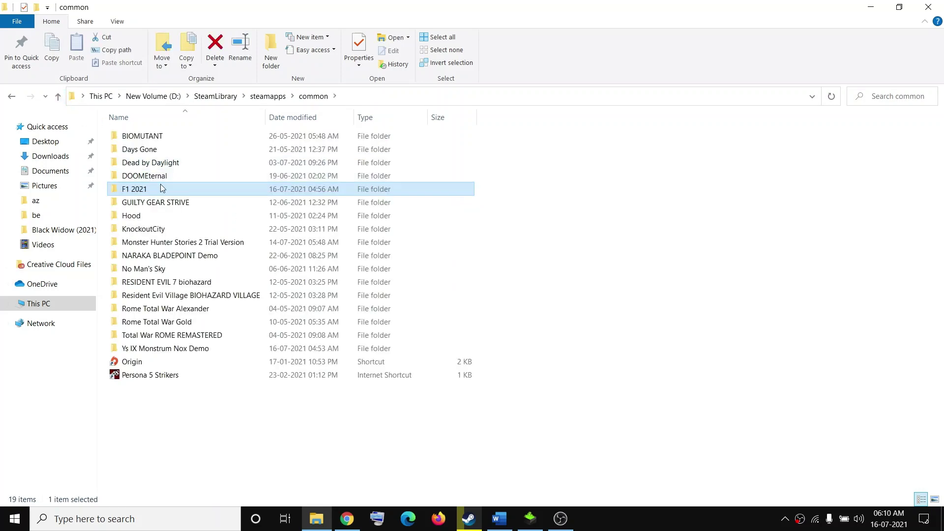
pyautogui.doubleClick(153, 193)
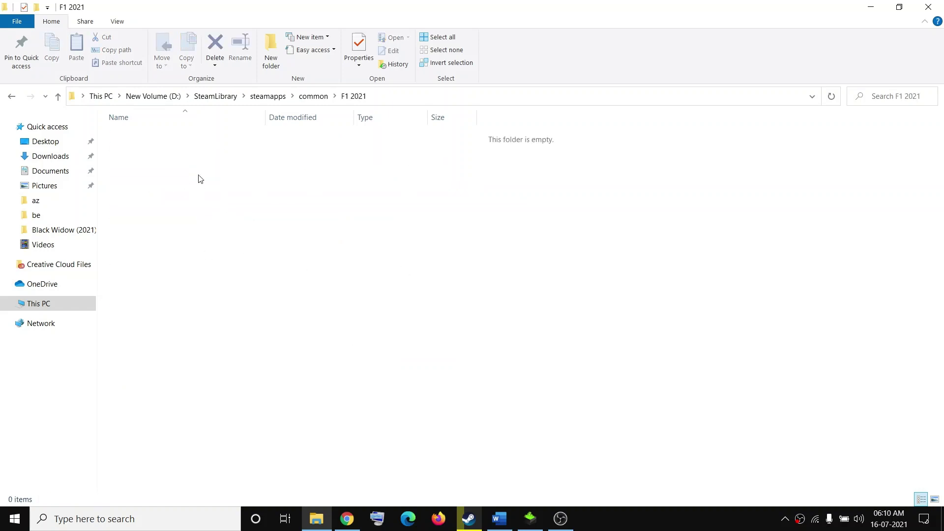
pyautogui.click(62, 98)
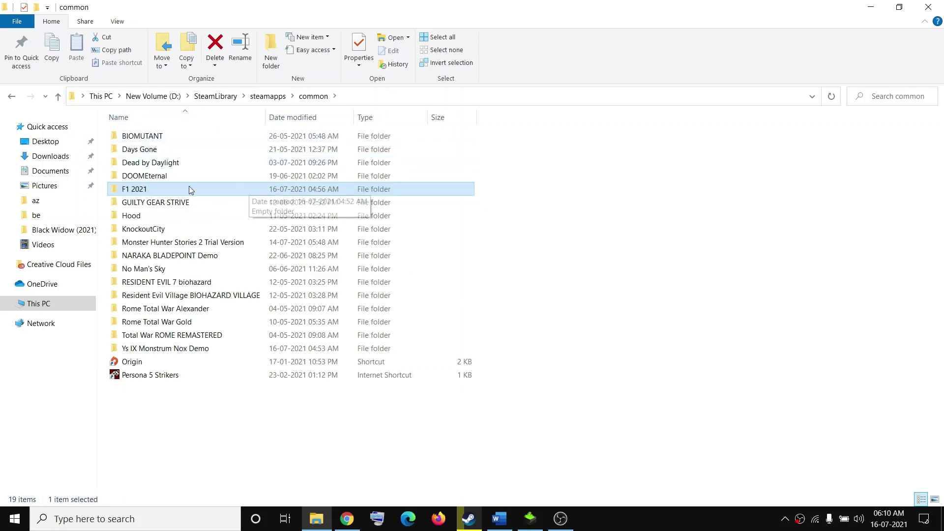
# Enable Disable fullscreen optimizations and Run this program as an administrator for the Origin shortcut.
pyautogui.rightClick(158, 363)
pyautogui.rightClick(137, 367)
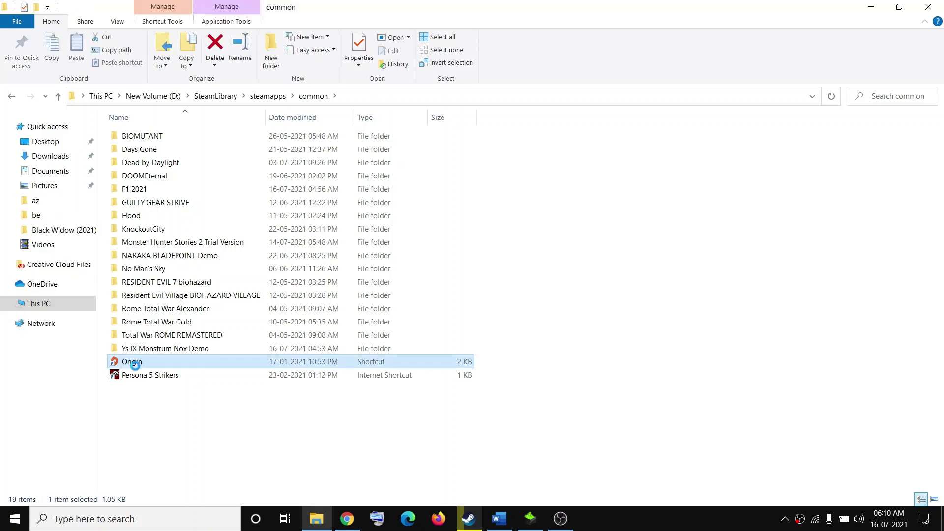
pyautogui.click(68, 357)
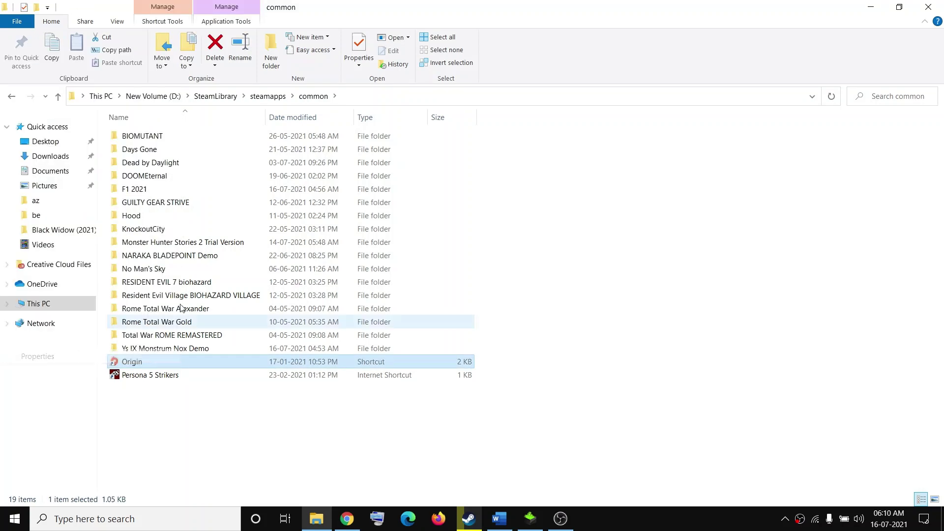
pyautogui.moveTo(288, 184); pyautogui.dragTo(376, 105)
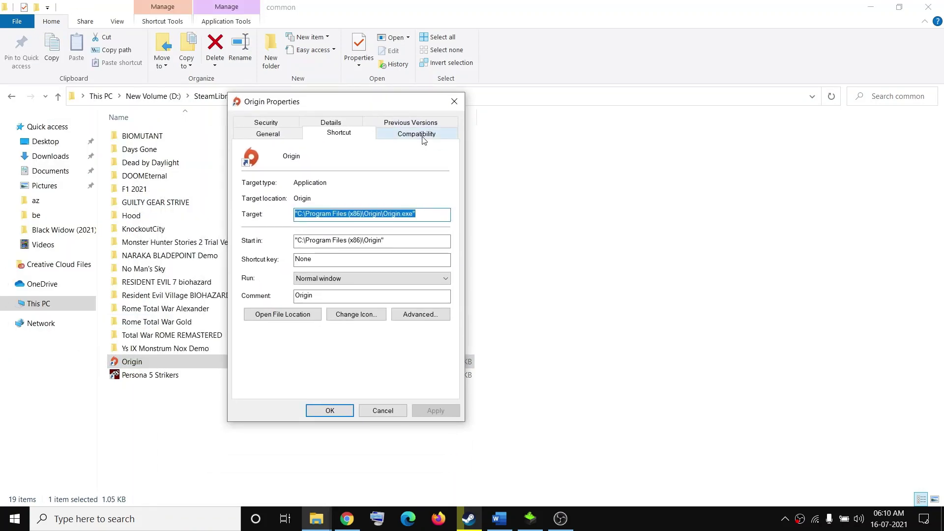
pyautogui.click(422, 138)
pyautogui.click(251, 314)
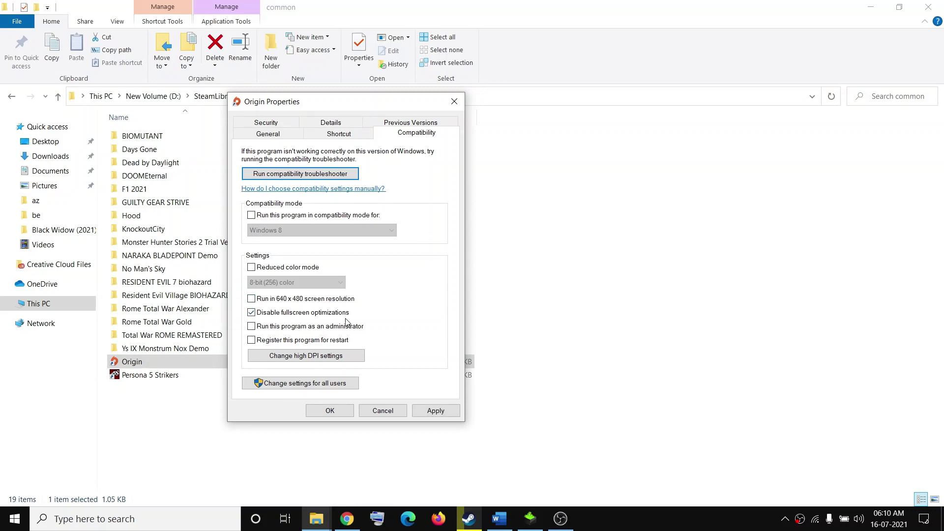
pyautogui.click(252, 327)
pyautogui.click(438, 413)
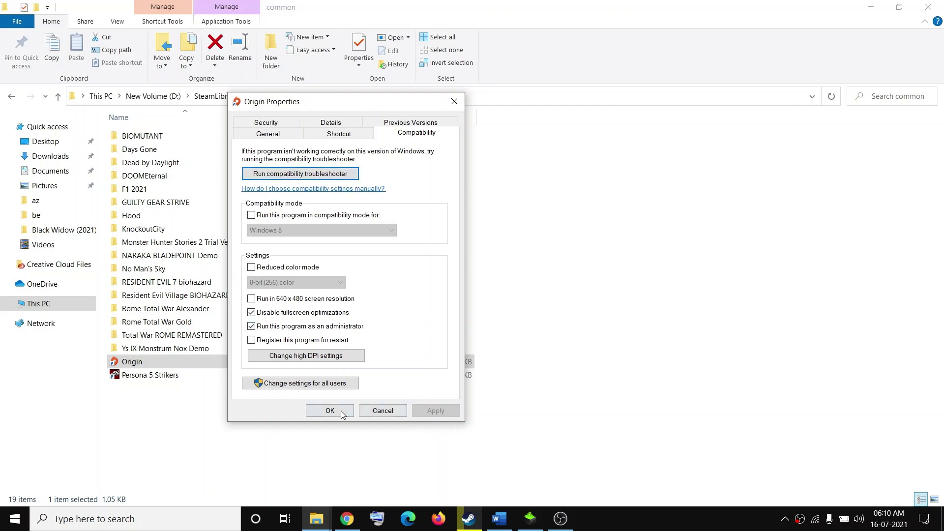
pyautogui.click(332, 411)
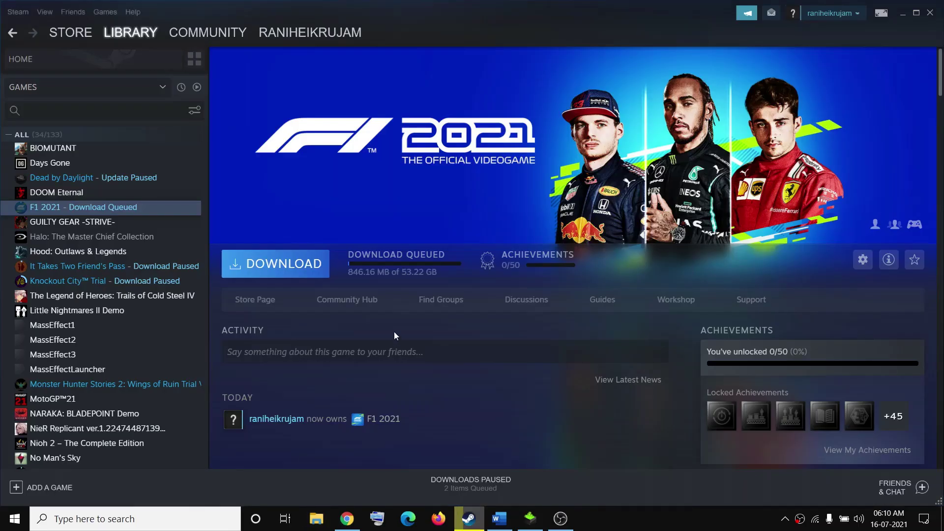
# Highlight 'Try launching the game from installation folder' in Step 8 of the guide.
pyautogui.click(500, 519)
pyautogui.scroll(-2, 521, 315)
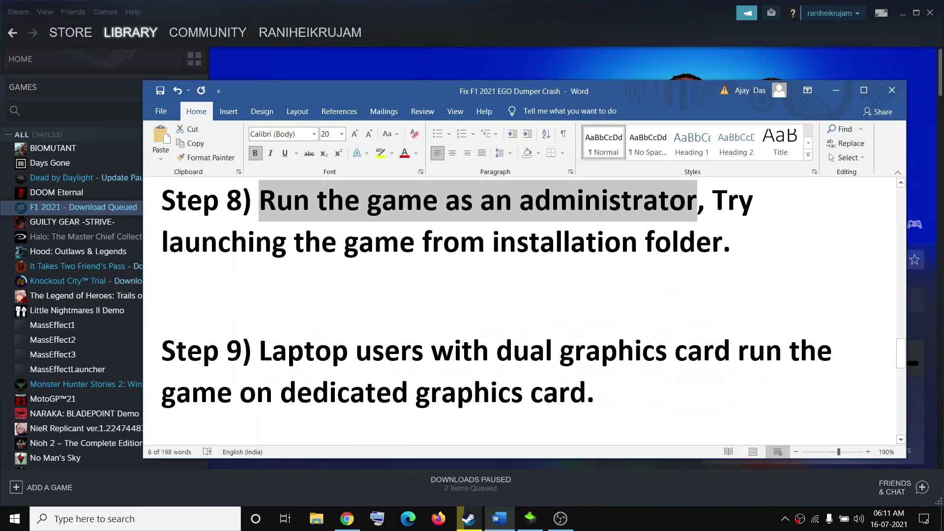
pyautogui.scroll(-1, 338, 353)
pyautogui.scroll(2, 338, 353)
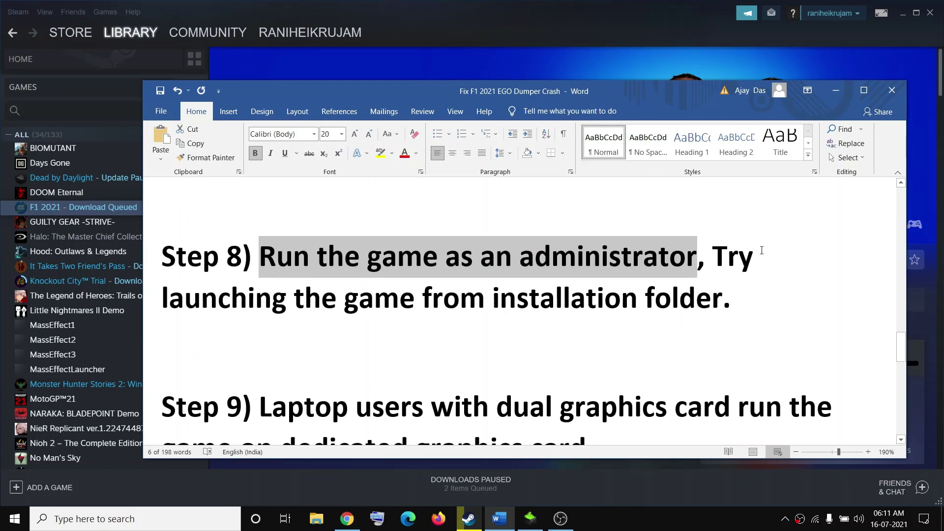
pyautogui.moveTo(712, 257); pyautogui.dragTo(732, 311)
pyautogui.scroll(1, 732, 311)
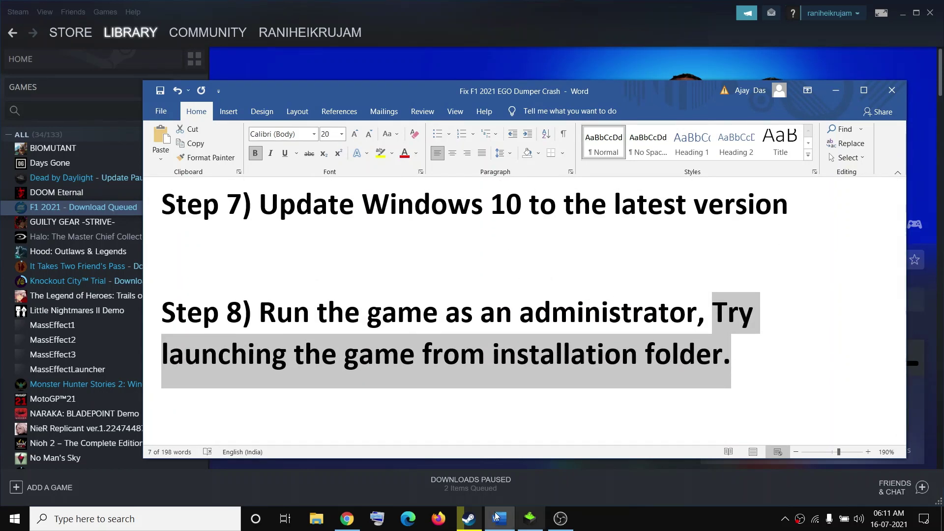
# Bring Steam back up and show the F1 2021 options menu.
pyautogui.click(470, 519)
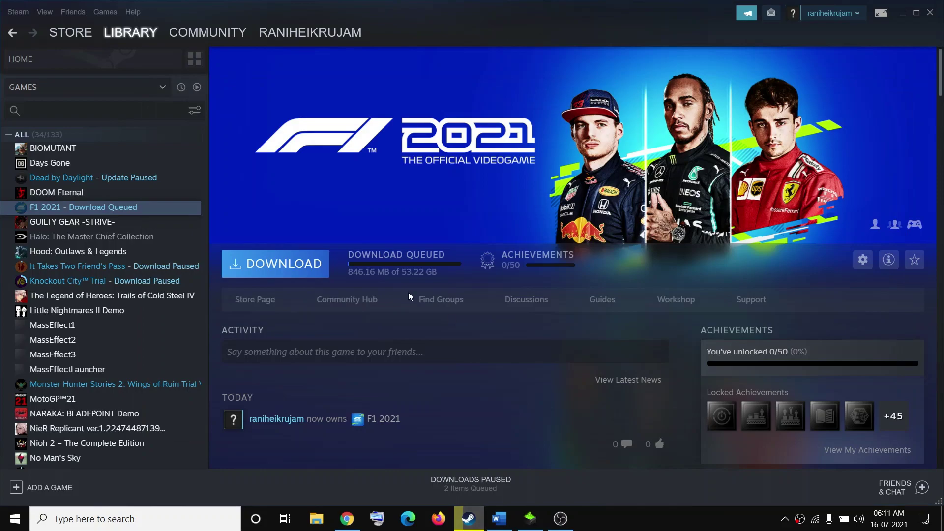
pyautogui.click(902, 19)
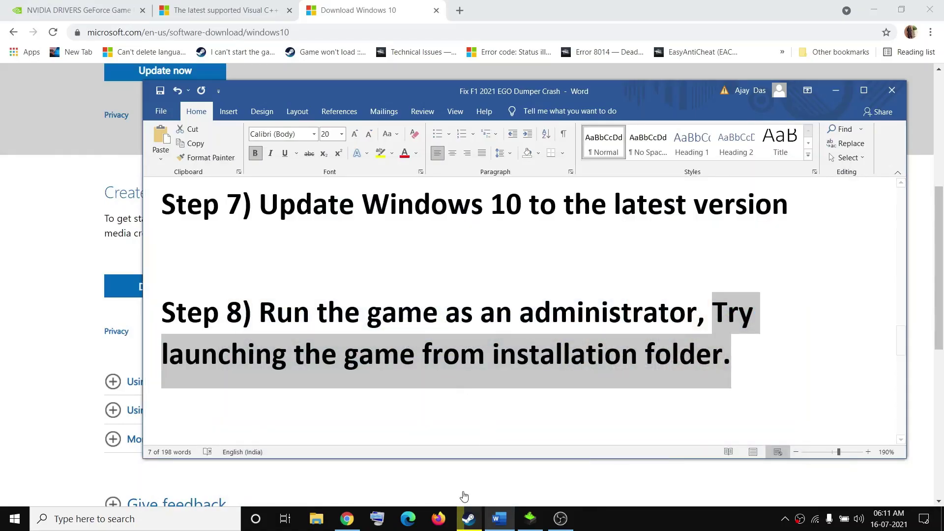
pyautogui.click(469, 520)
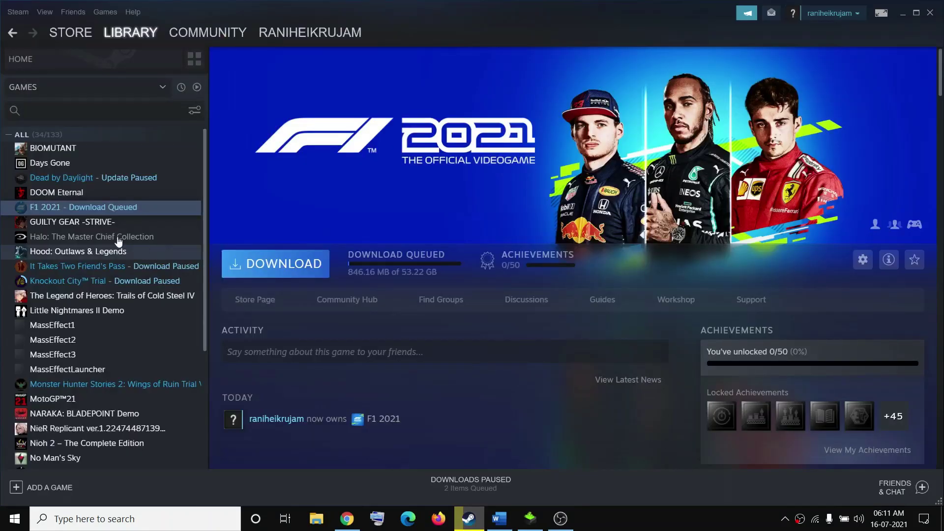
pyautogui.rightClick(104, 209)
pyautogui.moveTo(126, 264)
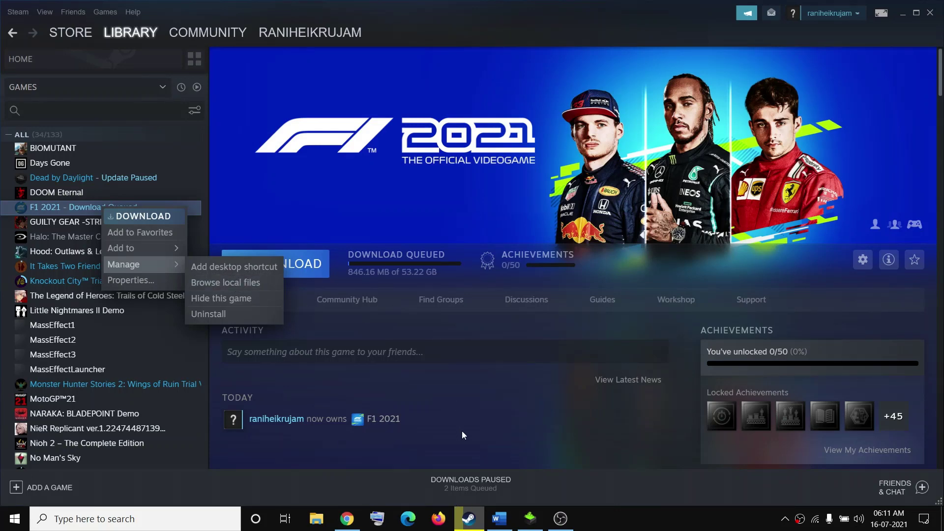
# Highlight the Step 9 advice about using the dedicated graphics card on dual-graphics laptops.
pyautogui.click(499, 518)
pyautogui.scroll(-4, 286, 298)
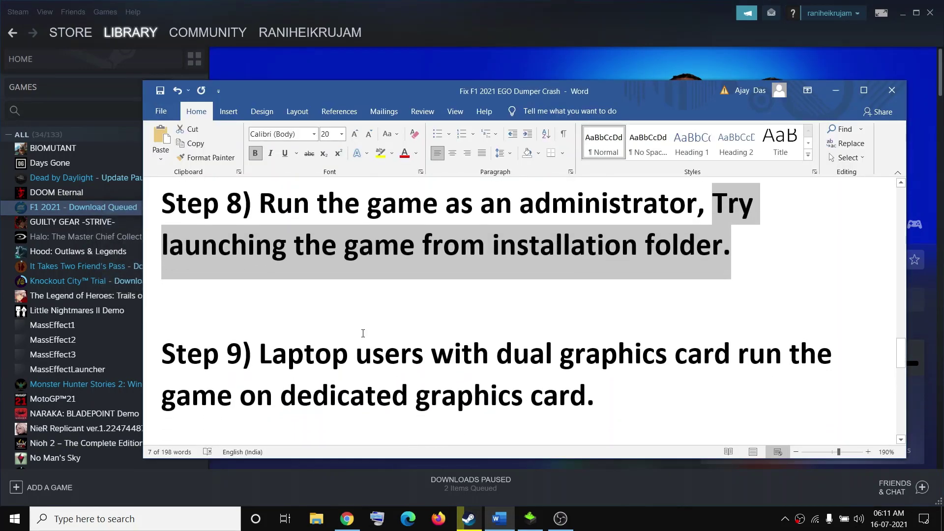
pyautogui.moveTo(286, 298); pyautogui.dragTo(787, 310)
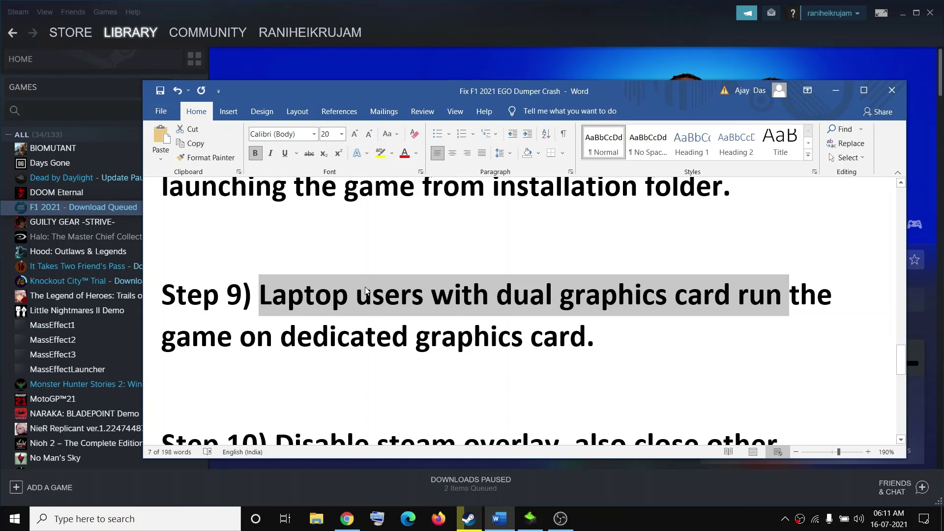
pyautogui.moveTo(285, 338); pyautogui.dragTo(552, 344)
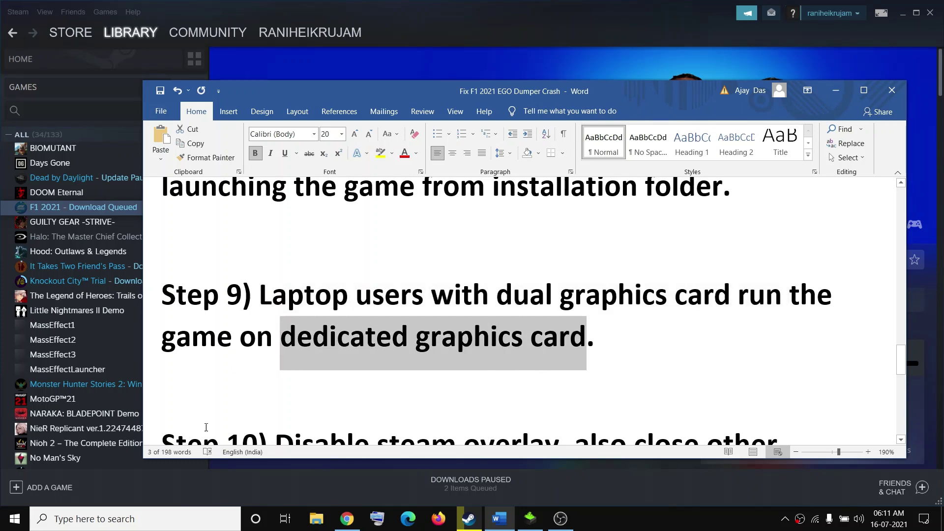
# Search Windows for 'graphics' and open Graphics settings.
pyautogui.click(104, 518)
pyautogui.write('graphics')
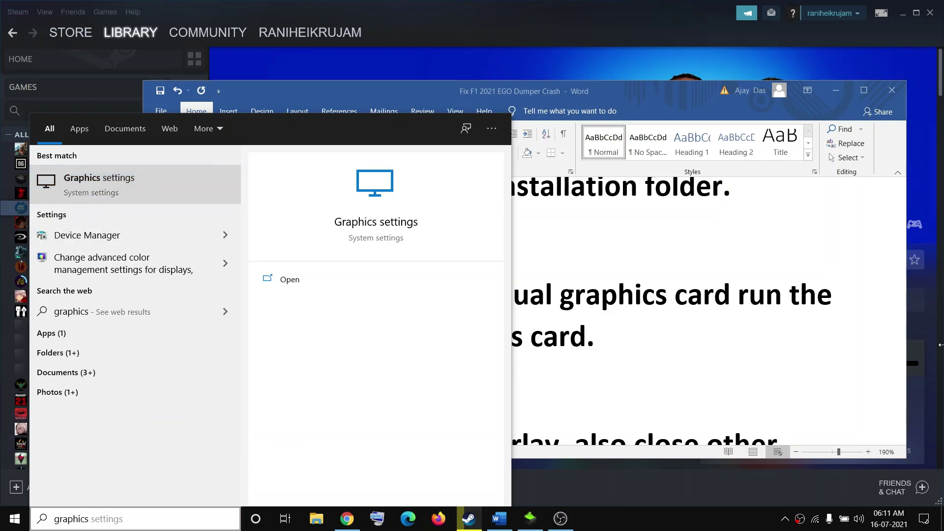
pyautogui.press('Return')
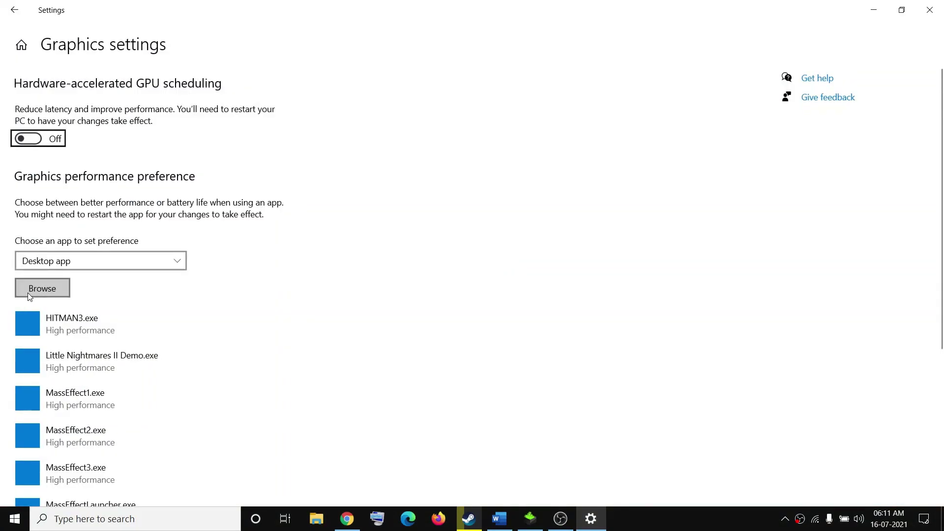
# Browse to D:\SteamLibrary\steamapps\common\F1 2021 to add an app, then cancel.
pyautogui.click(54, 285)
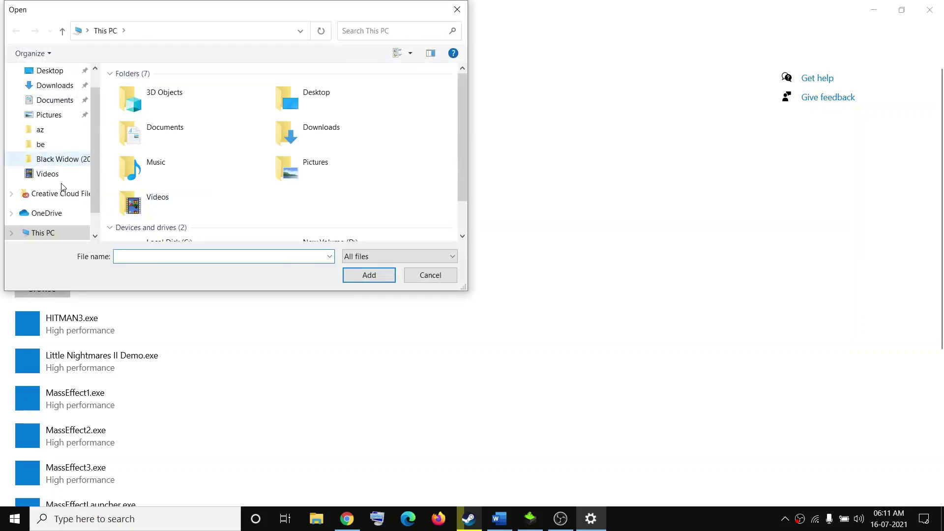
pyautogui.scroll(-1, 61, 197)
pyautogui.scroll(-1, 369, 196)
pyautogui.doubleClick(360, 224)
pyautogui.scroll(-7, 243, 193)
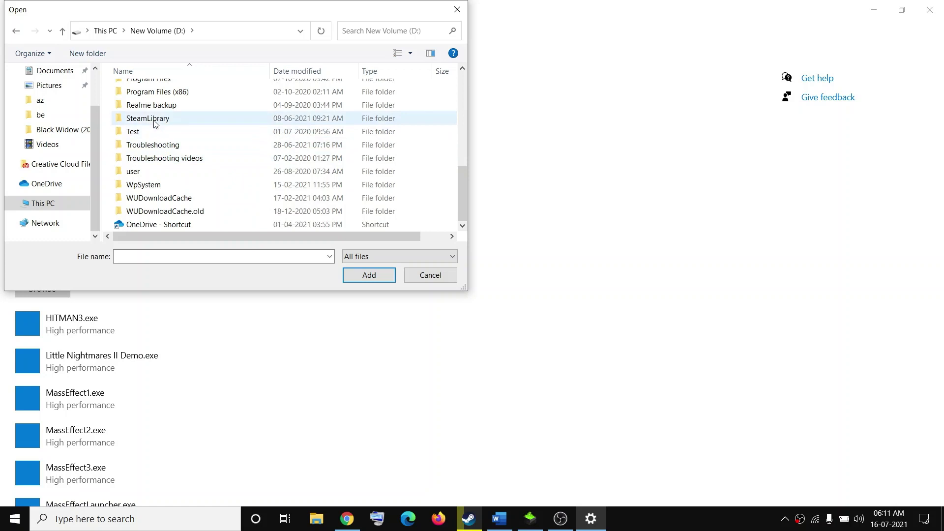
pyautogui.doubleClick(155, 121)
pyautogui.doubleClick(149, 93)
pyautogui.click(157, 92)
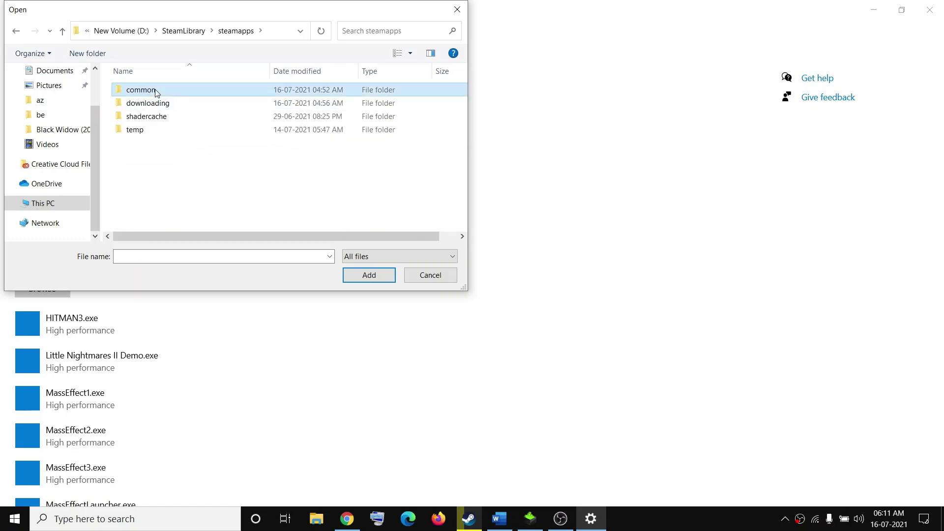
pyautogui.doubleClick(156, 91)
pyautogui.click(154, 142)
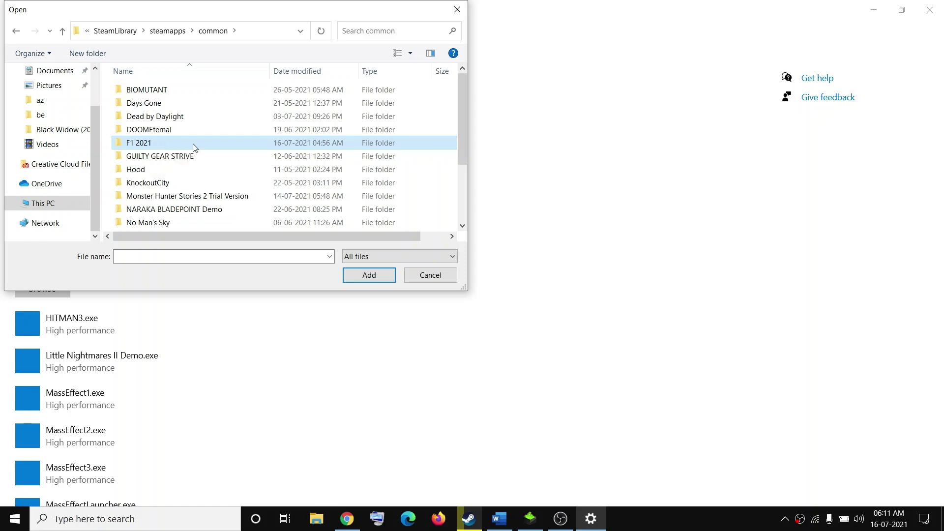
pyautogui.click(419, 276)
# Save High performance as HITMAN3.exe's graphics preference and close Settings.
pyautogui.click(217, 327)
pyautogui.scroll(-3, 221, 295)
pyautogui.click(194, 242)
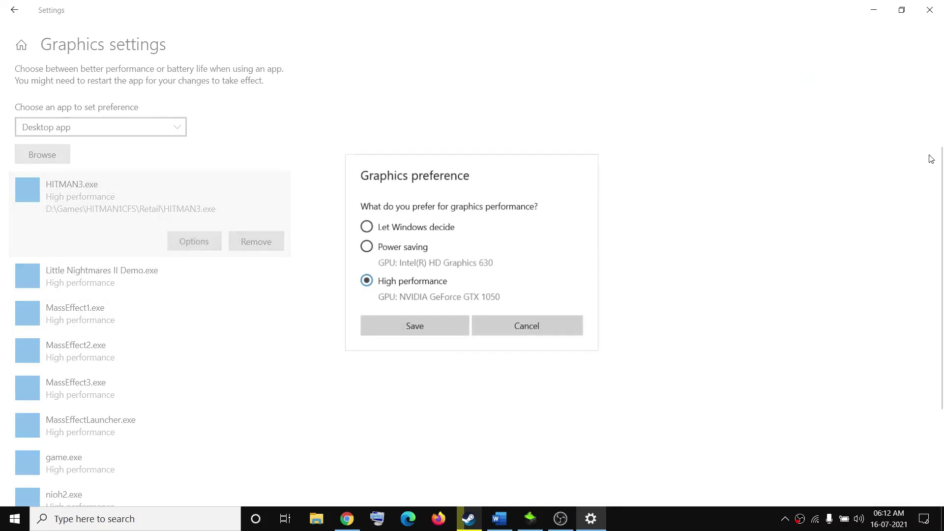
pyautogui.click(417, 327)
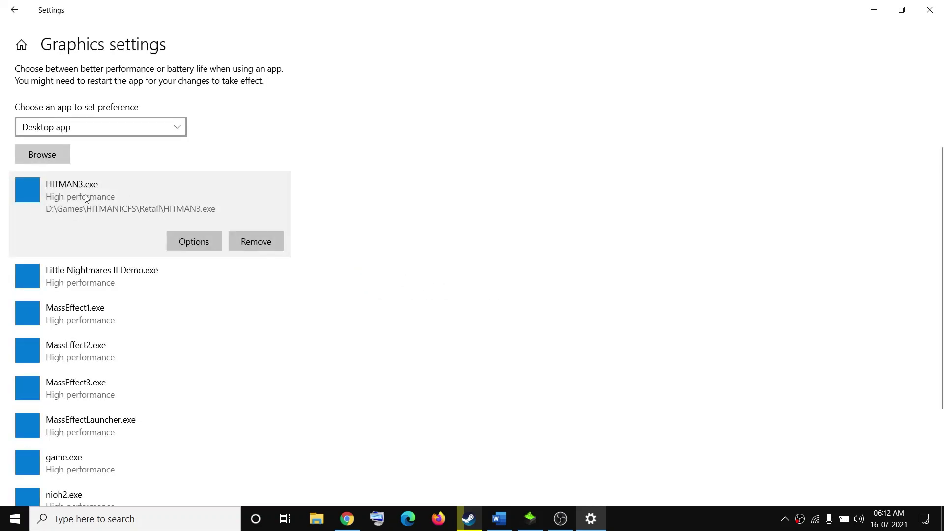
pyautogui.click(197, 241)
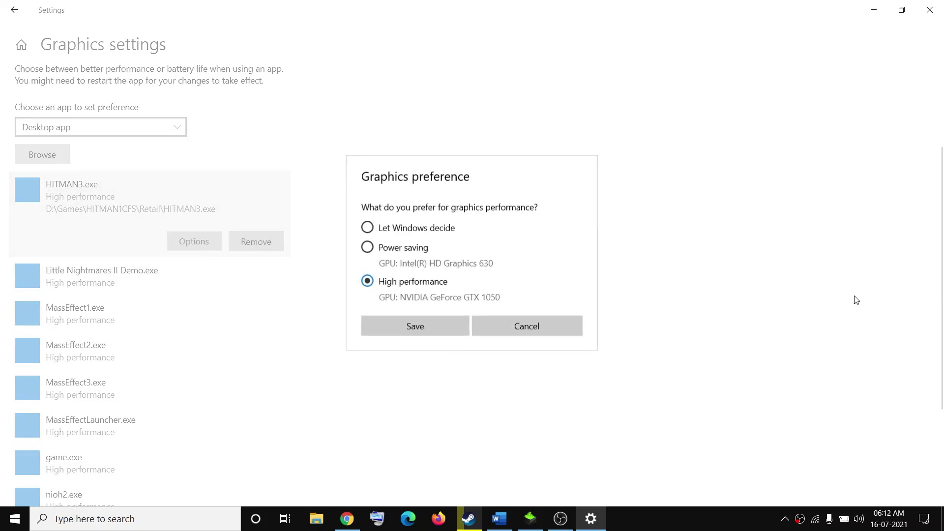
pyautogui.click(506, 326)
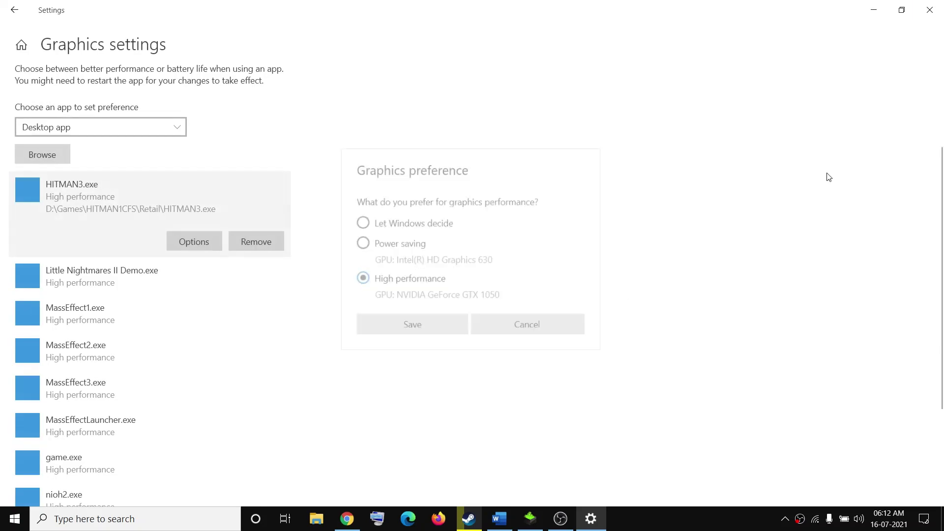
pyautogui.click(931, 10)
# Uncheck 'Enable the Steam Overlay while in-game' in F1 2021's Steam properties, marking the guide's overlay phrases.
pyautogui.scroll(-3, 356, 319)
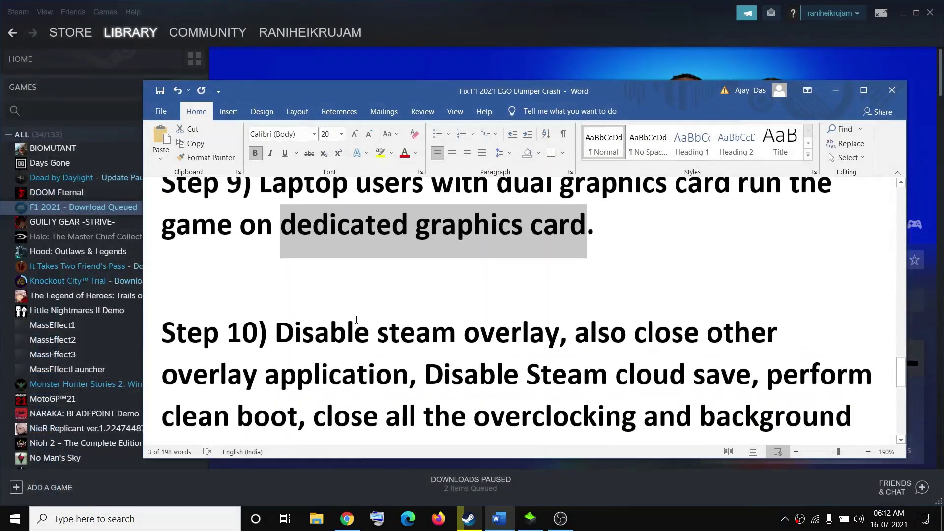
pyautogui.moveTo(275, 277); pyautogui.dragTo(560, 277)
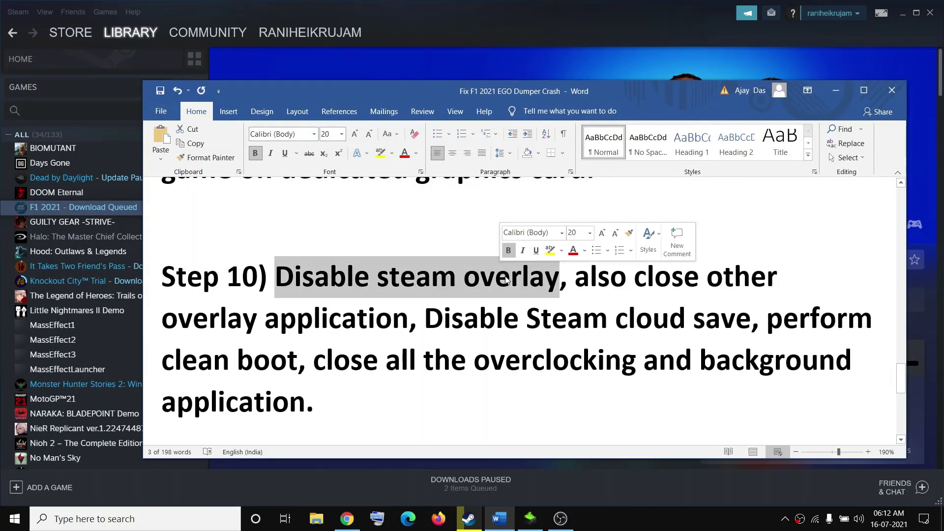
pyautogui.rightClick(49, 209)
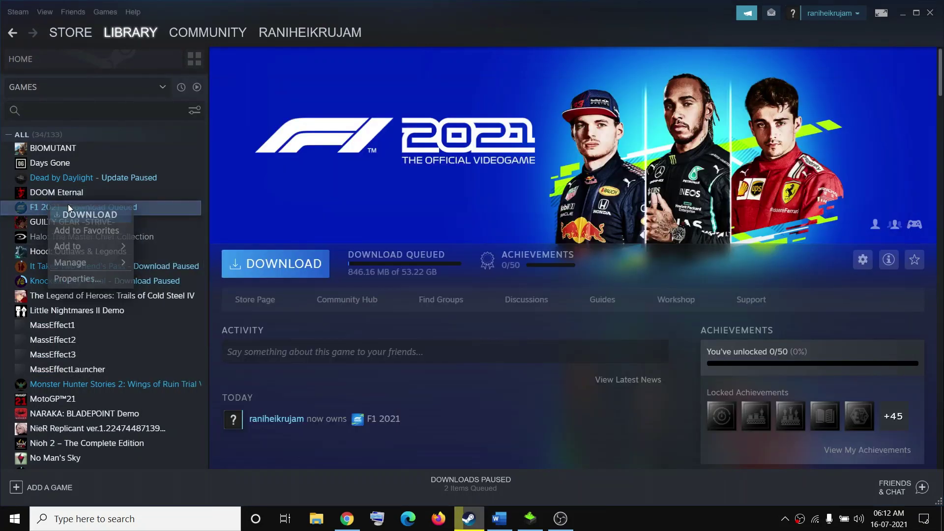
pyautogui.click(35, 208)
pyautogui.rightClick(36, 209)
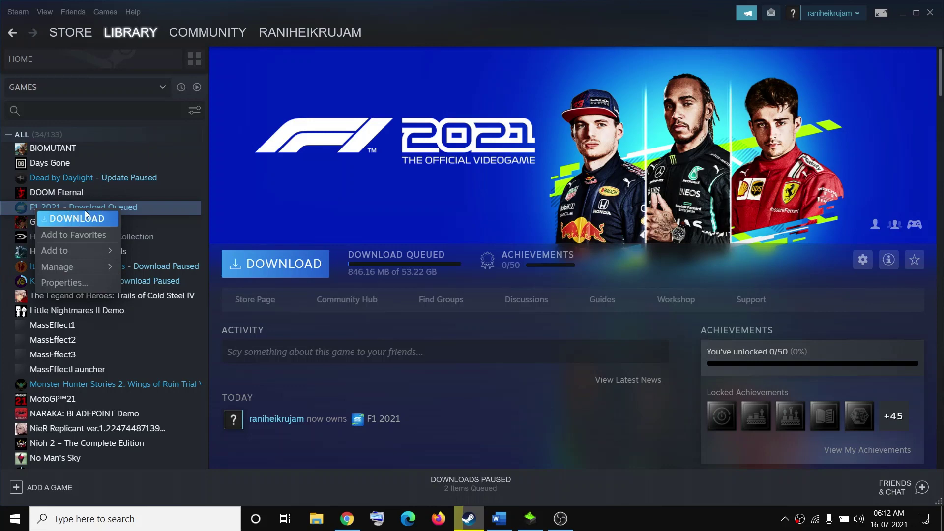
pyautogui.rightClick(130, 208)
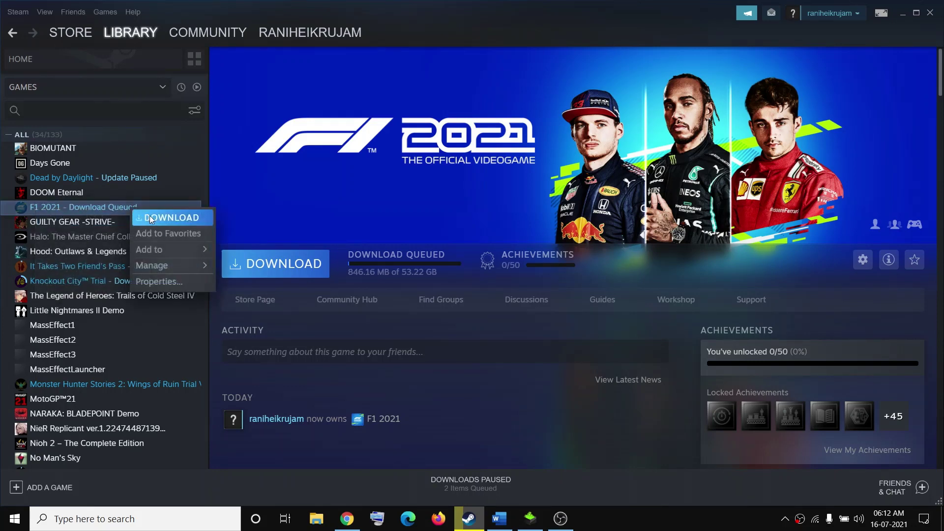
pyautogui.click(157, 282)
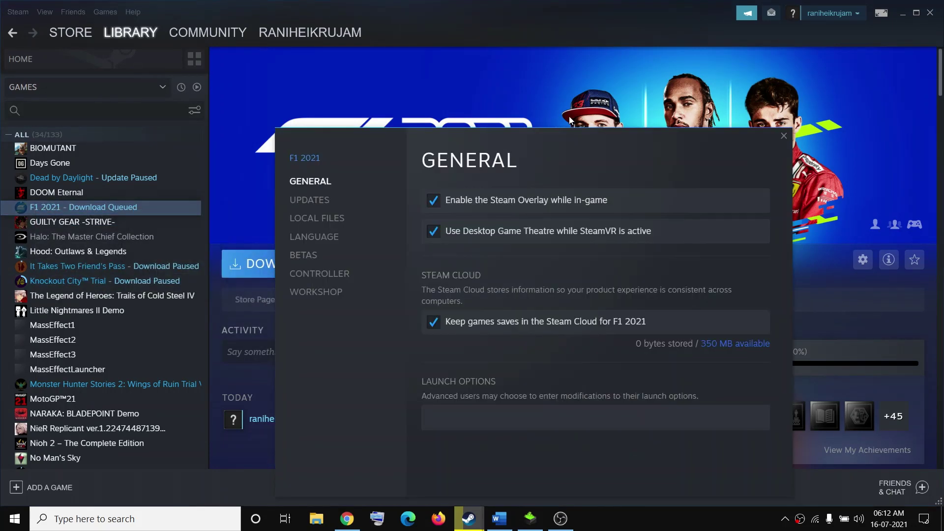
pyautogui.click(435, 205)
pyautogui.click(784, 136)
pyautogui.click(500, 519)
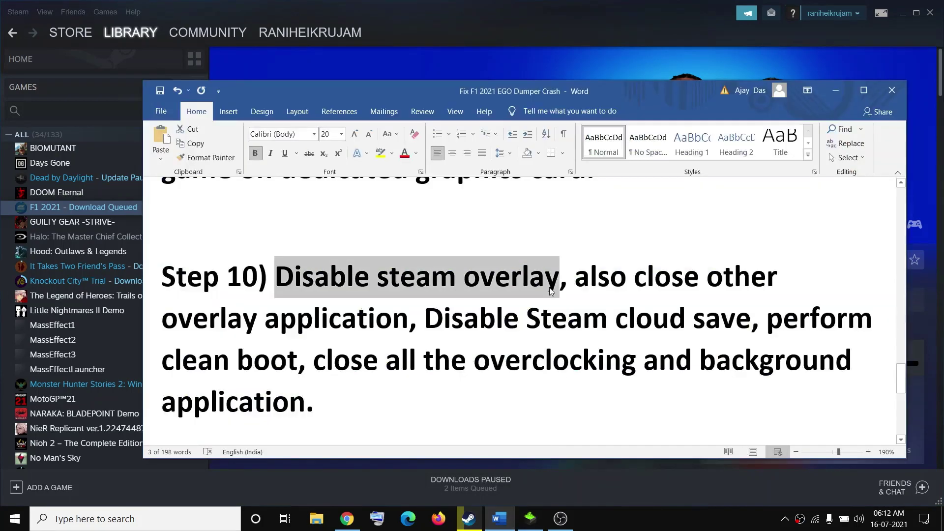
pyautogui.moveTo(580, 279); pyautogui.dragTo(358, 326)
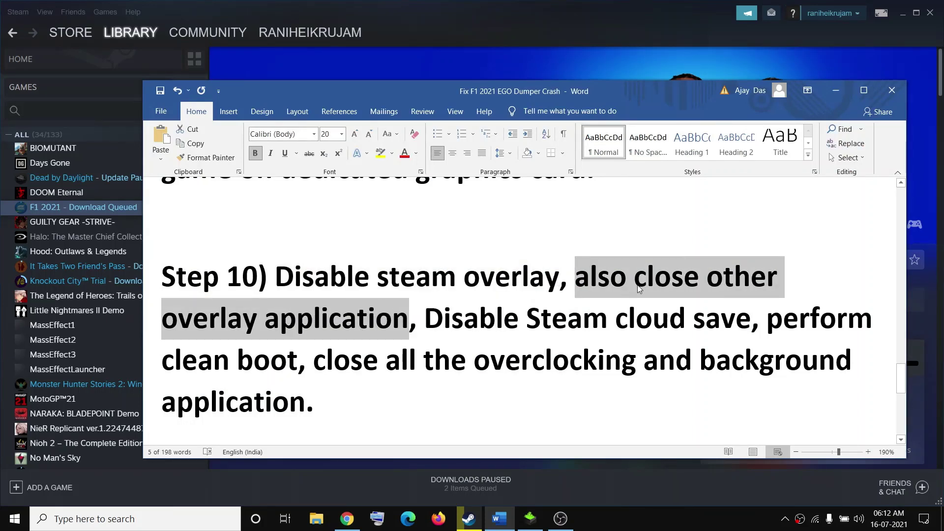
pyautogui.click(129, 523)
pyautogui.write('ge')
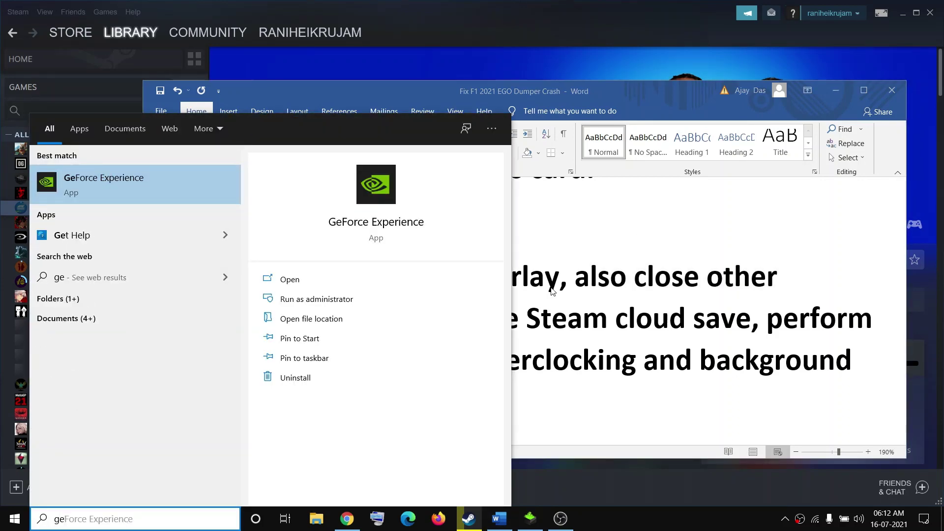
pyautogui.write('force')
pyautogui.hotkey('ctrl', 'a')
pyautogui.write('dis')
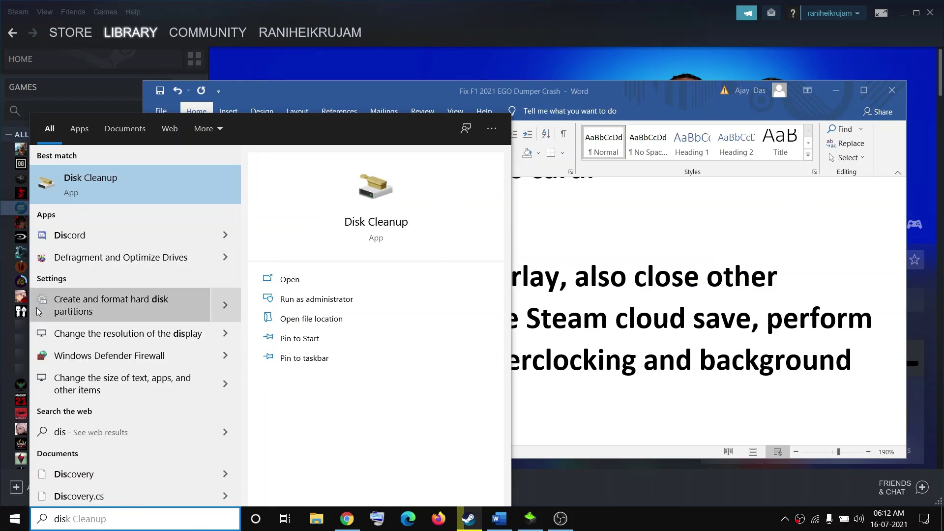
pyautogui.write('co')
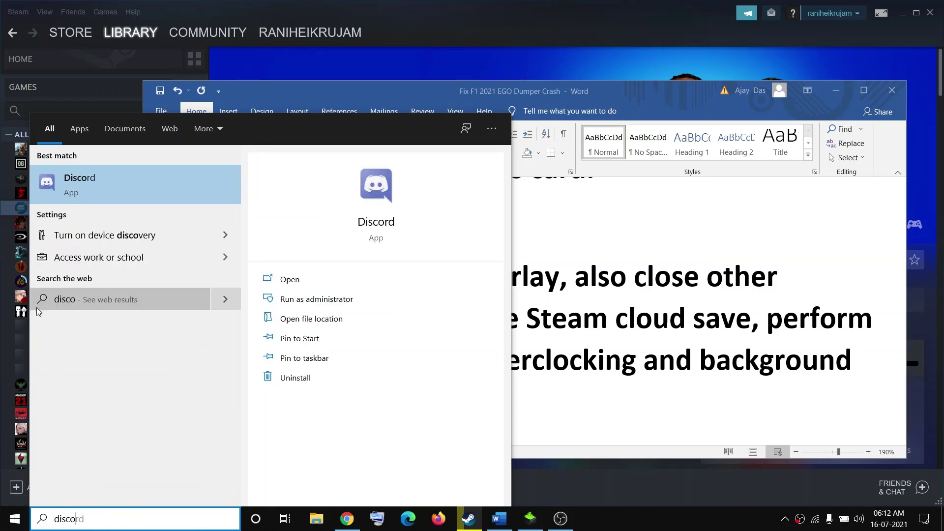
pyautogui.click(716, 334)
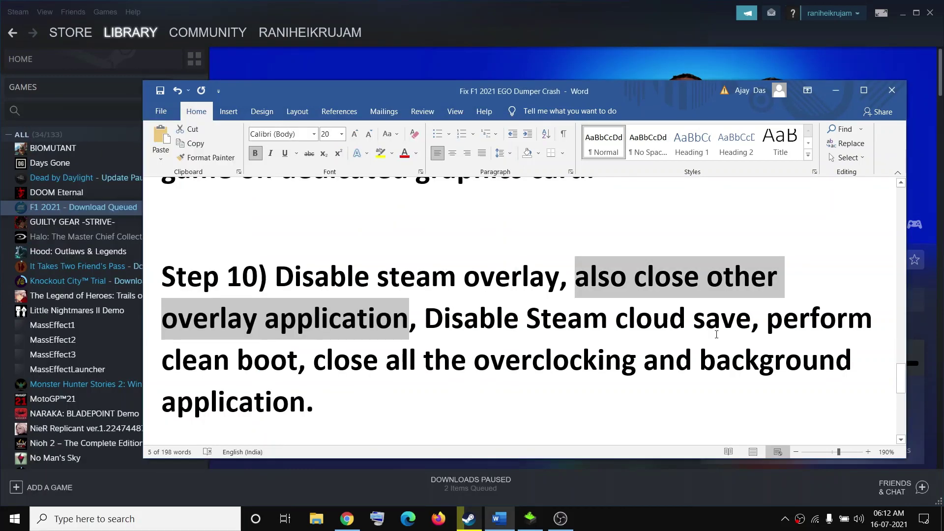
pyautogui.click(243, 330)
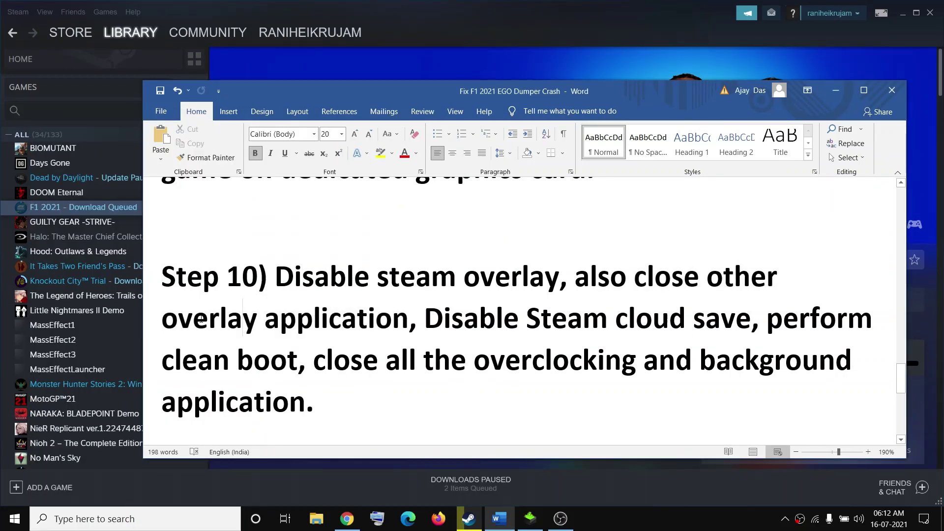
pyautogui.moveTo(162, 325); pyautogui.dragTo(368, 328)
pyautogui.moveTo(452, 327); pyautogui.dragTo(751, 322)
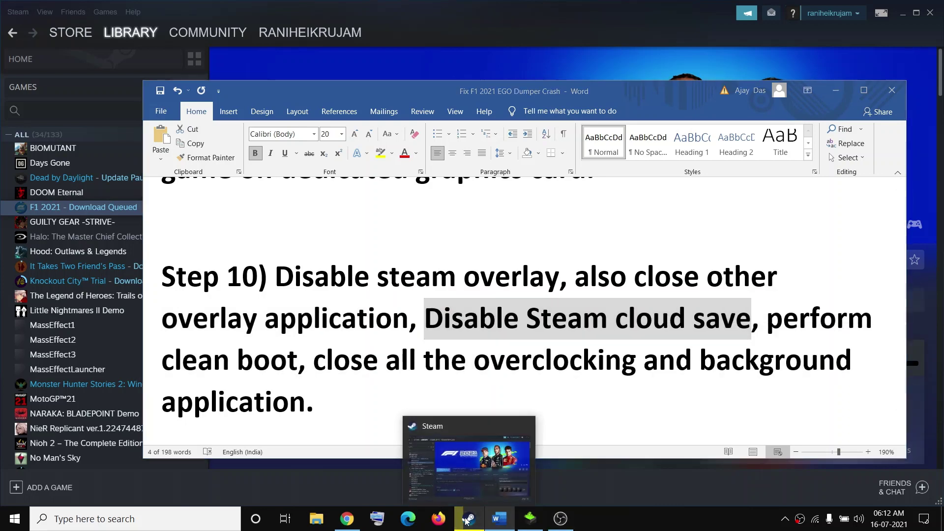
# Uncheck 'Keep games saves in the Steam Cloud' in F1 2021's Steam properties.
pyautogui.click(468, 519)
pyautogui.rightClick(150, 208)
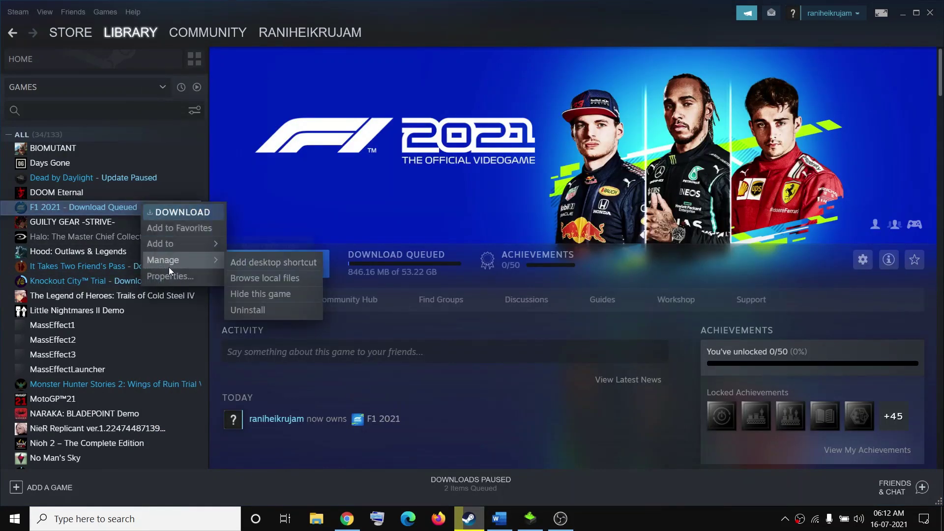
pyautogui.click(163, 273)
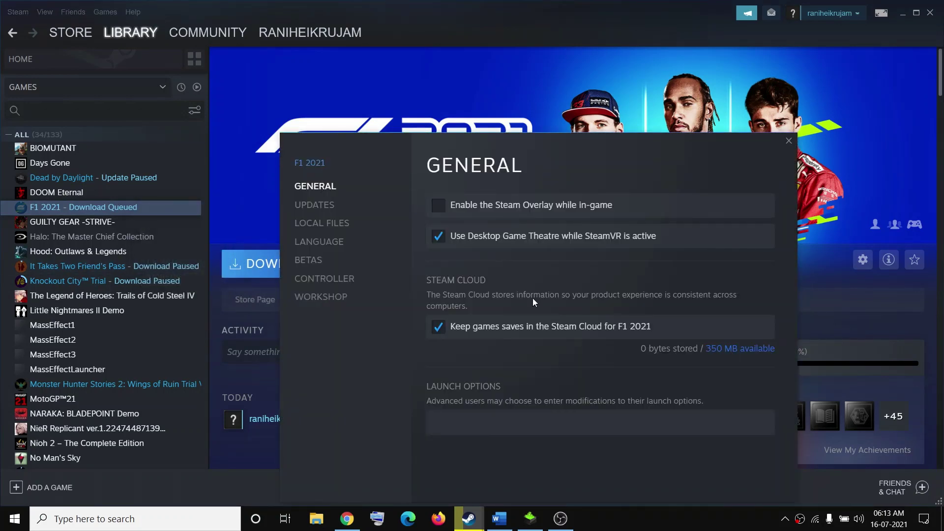
pyautogui.click(442, 328)
pyautogui.click(789, 141)
pyautogui.click(499, 519)
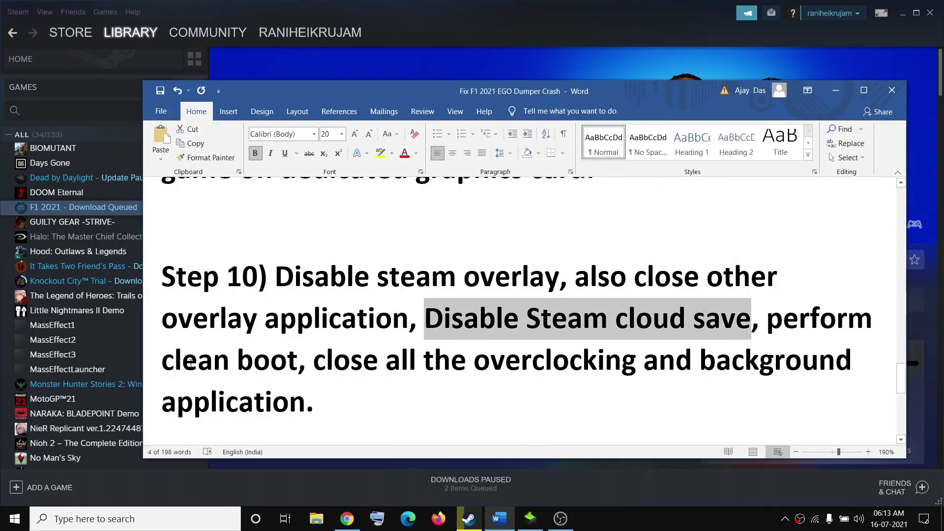
pyautogui.moveTo(189, 363); pyautogui.dragTo(232, 364)
pyautogui.click(181, 520)
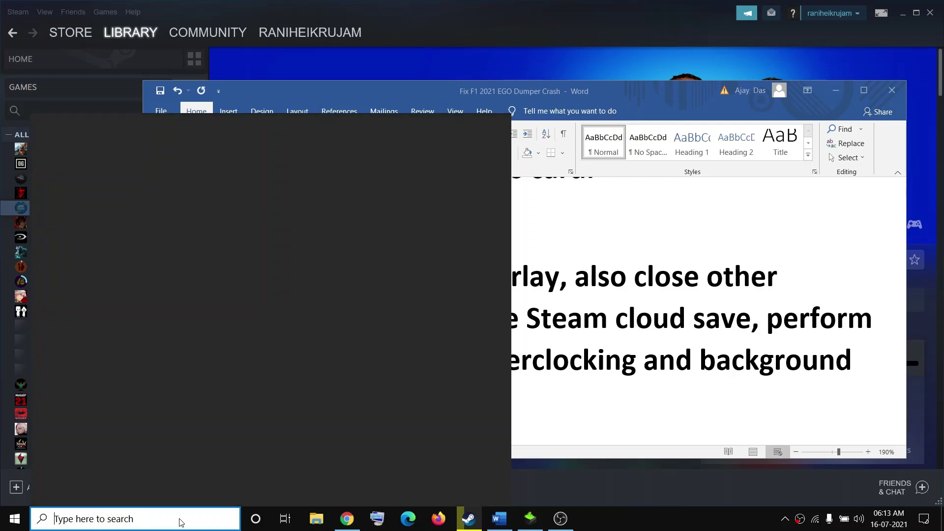
# Tick Hide all Microsoft services on System Configuration's Services tab and confirm with OK.
pyautogui.write('system')
pyautogui.press('Right')
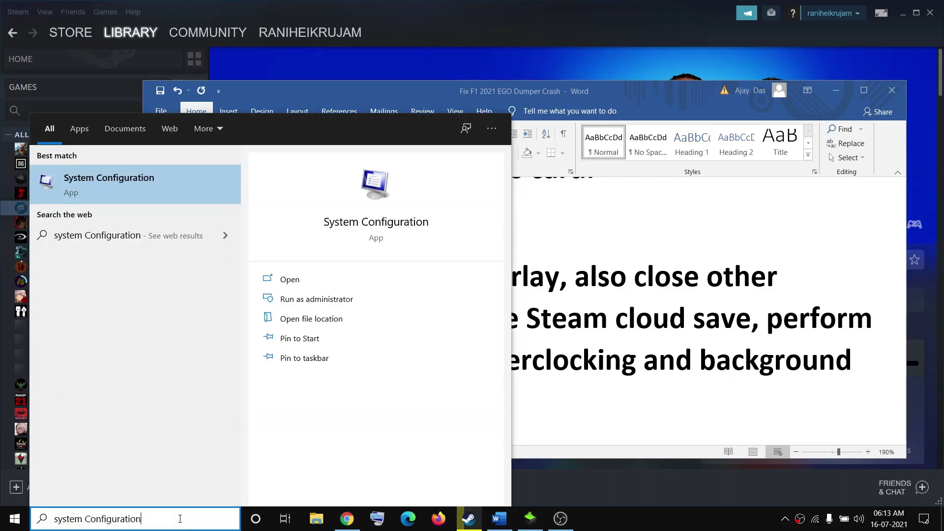
pyautogui.click(88, 185)
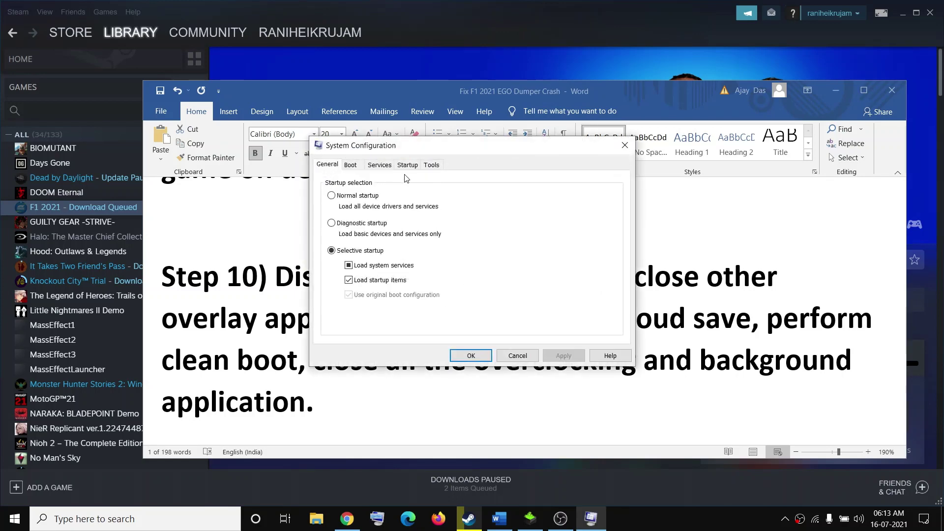
pyautogui.click(380, 165)
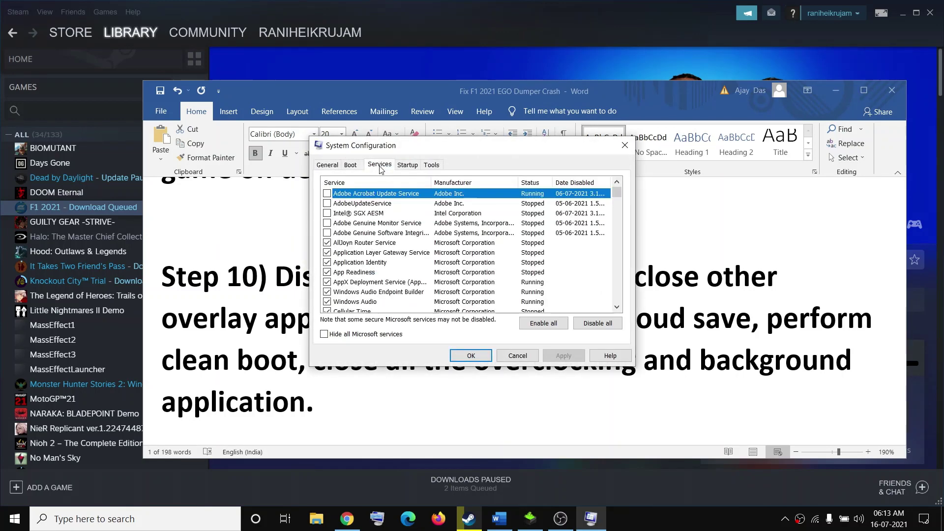
pyautogui.click(325, 335)
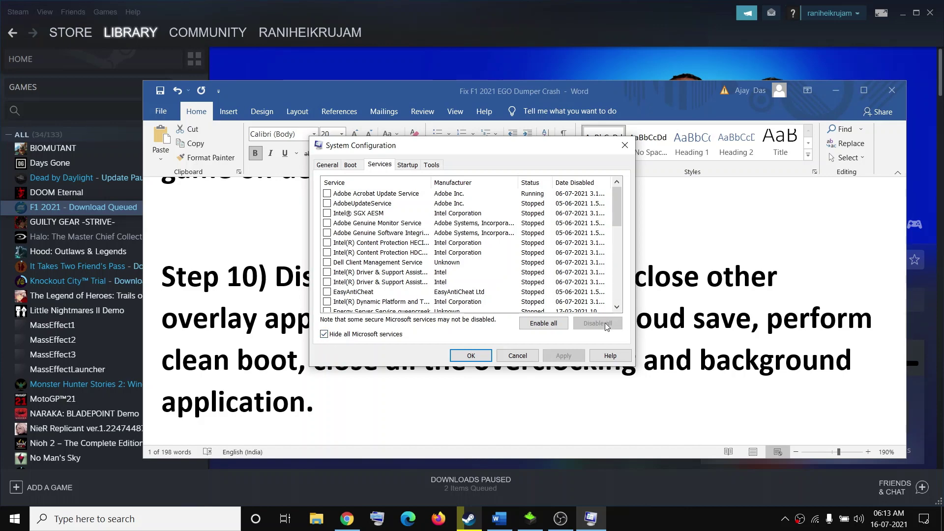
pyautogui.click(470, 356)
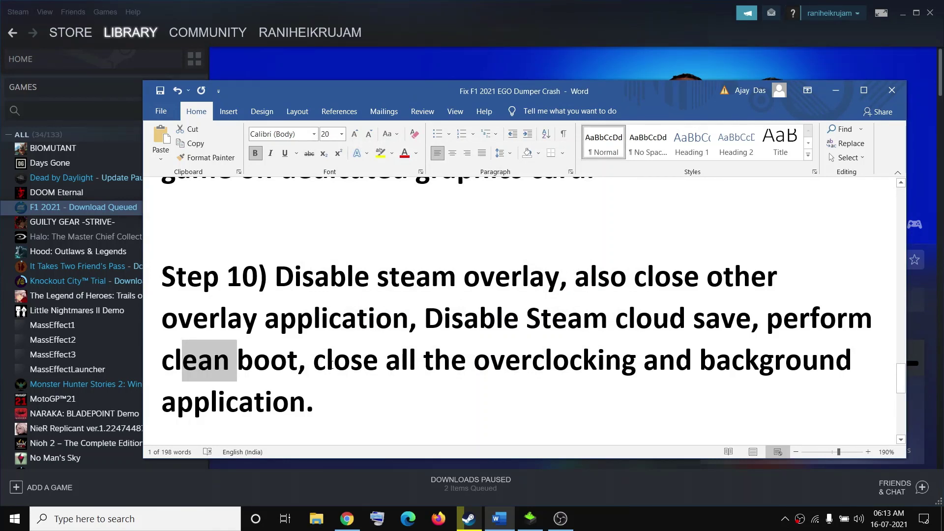
pyautogui.moveTo(332, 364); pyautogui.dragTo(587, 379)
pyautogui.click(181, 521)
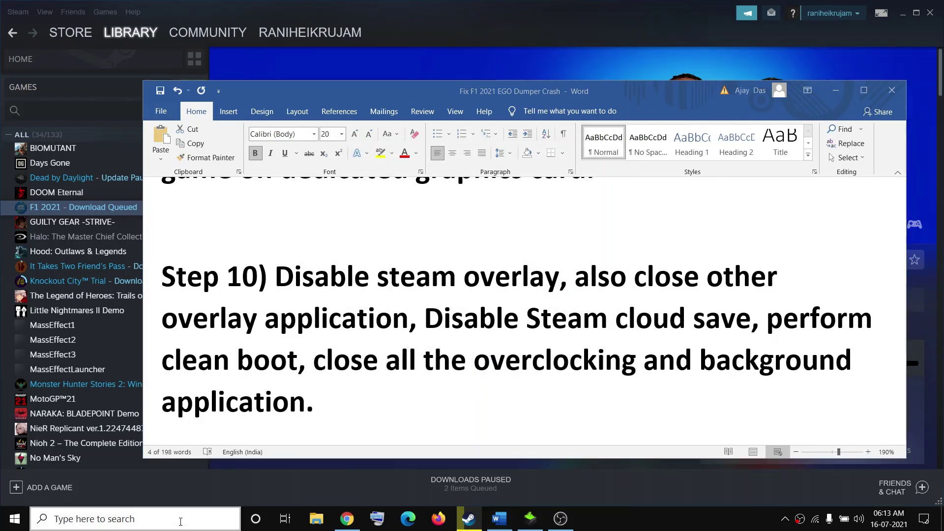
pyautogui.write('msi')
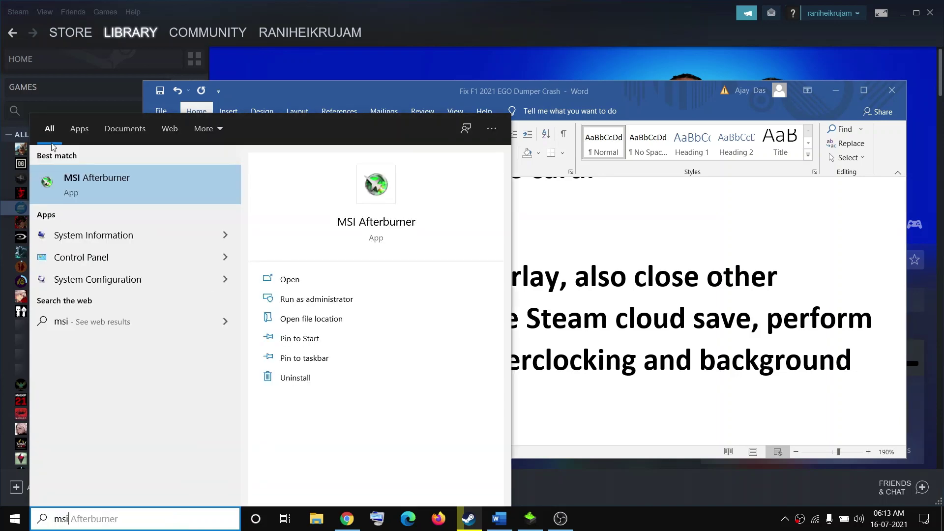
pyautogui.click(127, 193)
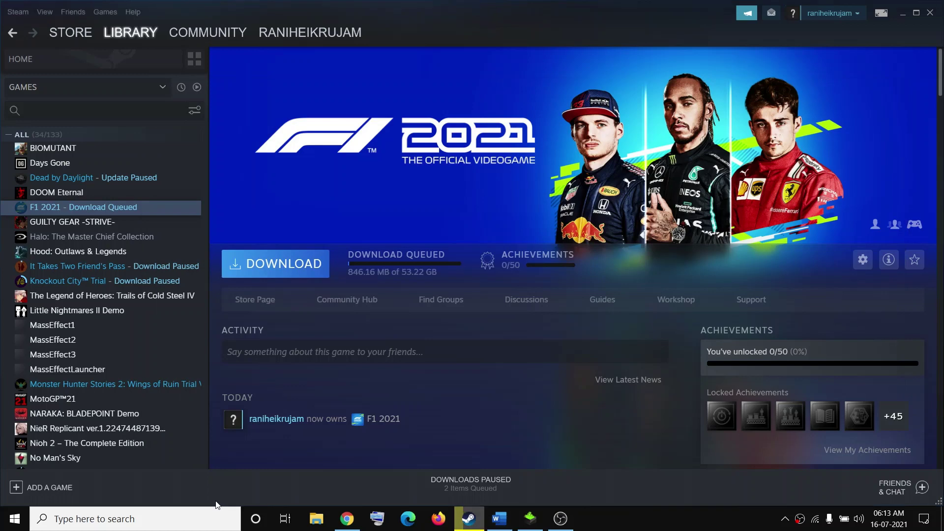
pyautogui.click(217, 516)
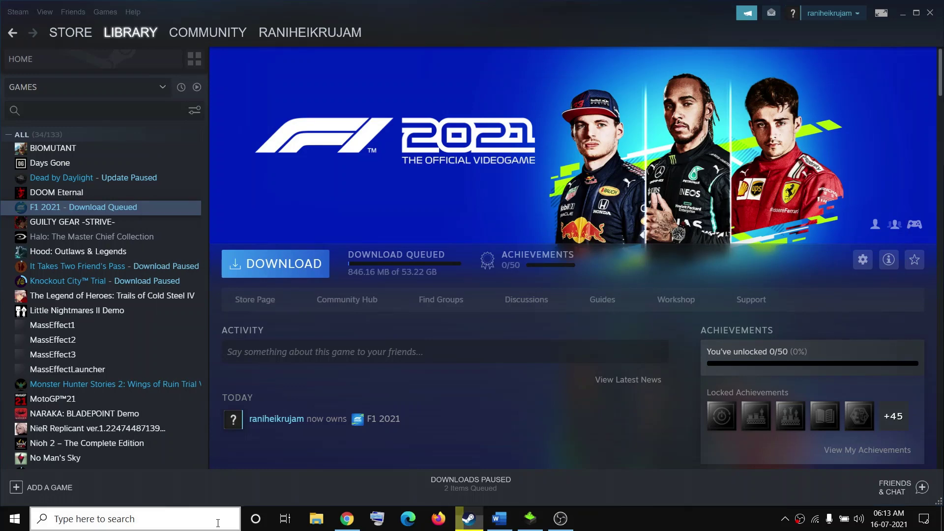
pyautogui.write('riva')
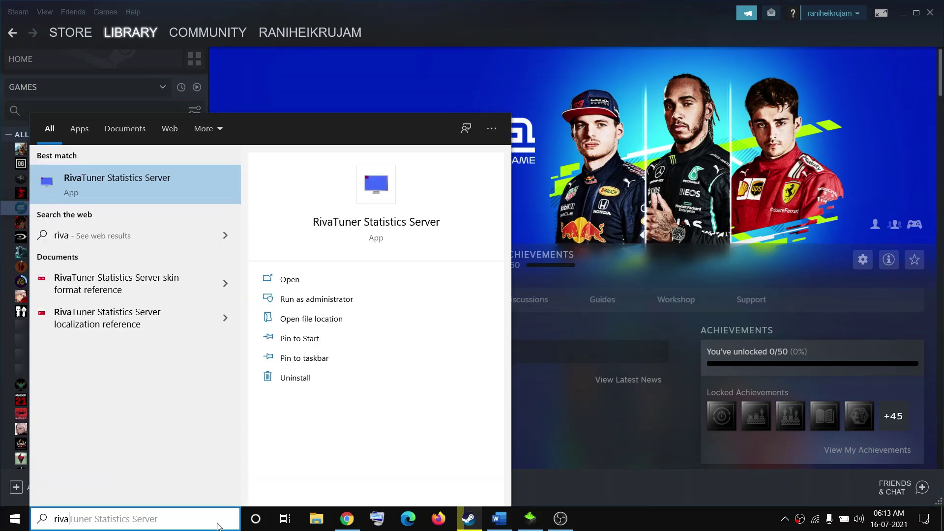
pyautogui.click(499, 519)
pyautogui.click(503, 357)
pyautogui.moveTo(469, 363); pyautogui.dragTo(452, 377)
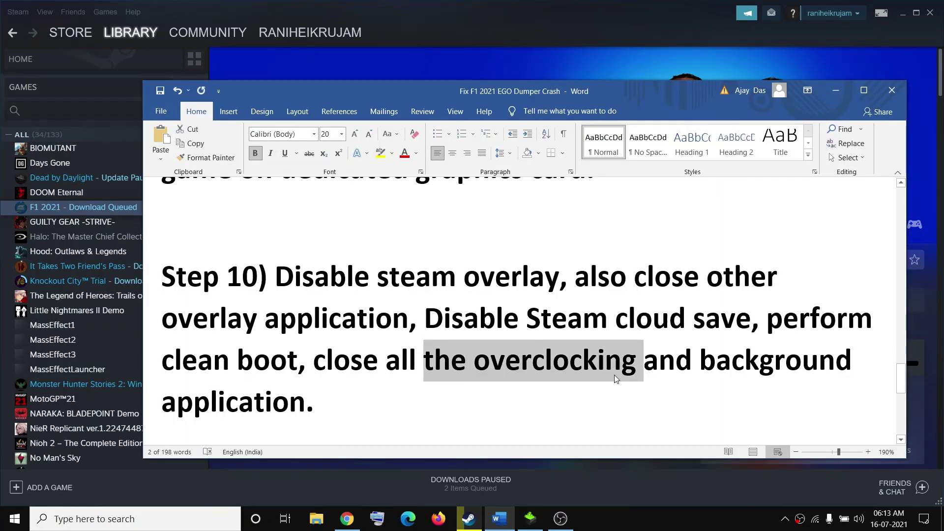
pyautogui.moveTo(697, 365); pyautogui.dragTo(767, 386)
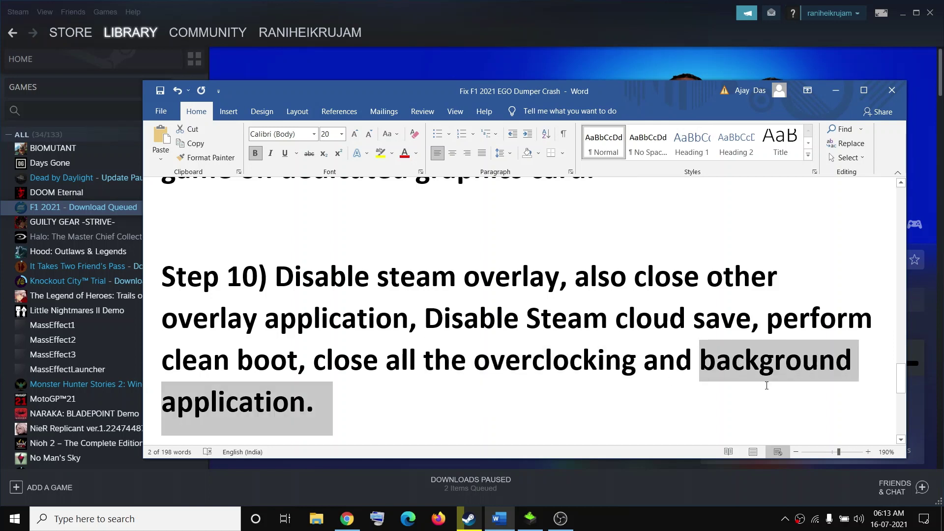
pyautogui.moveTo(298, 397); pyautogui.dragTo(305, 396)
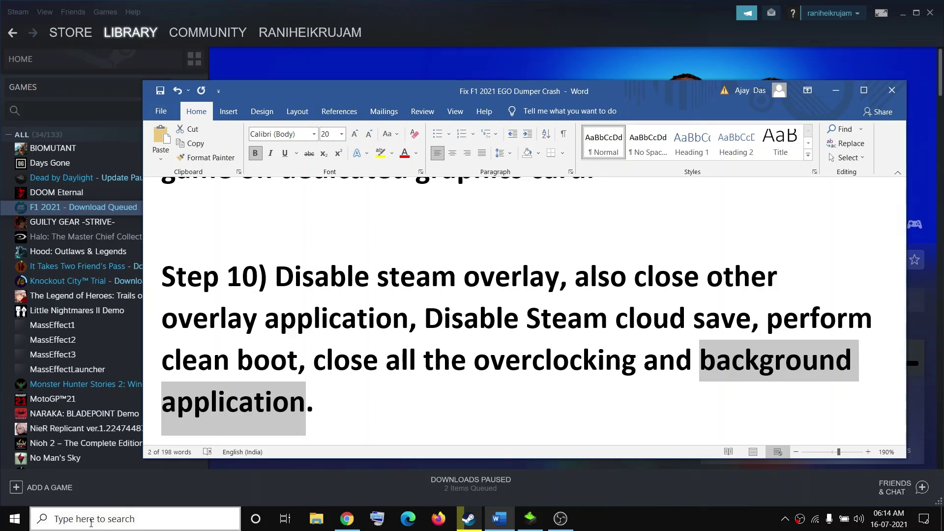
# Confirm 'Let apps run in the background' is Off under Settings > Background apps.
pyautogui.click(5, 518)
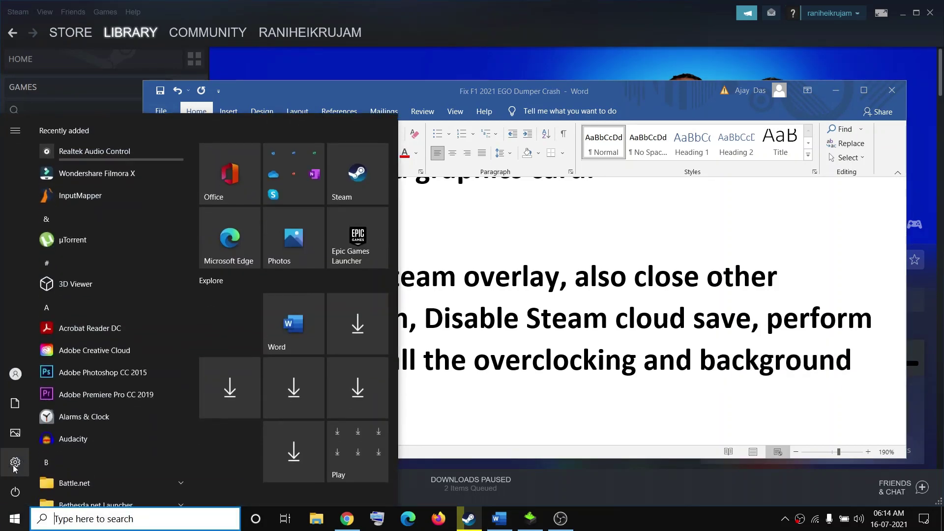
pyautogui.click(19, 461)
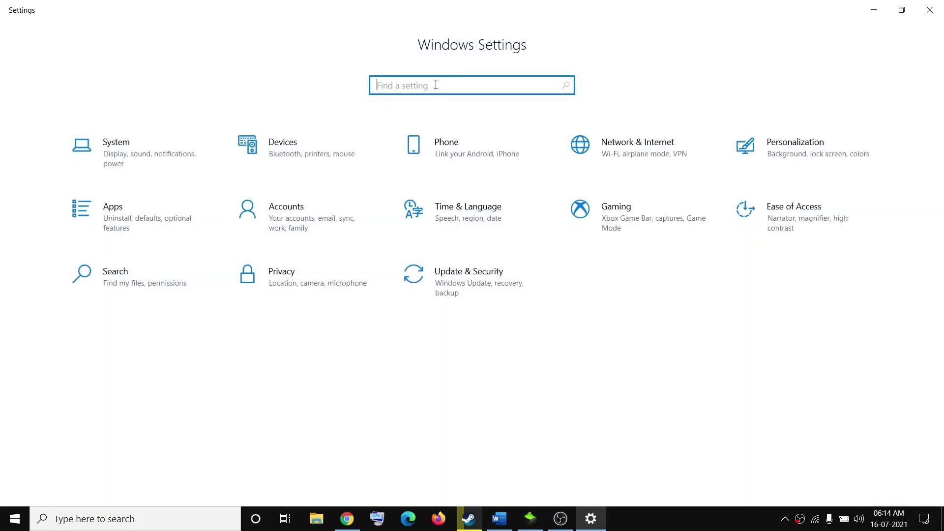
pyautogui.write('back')
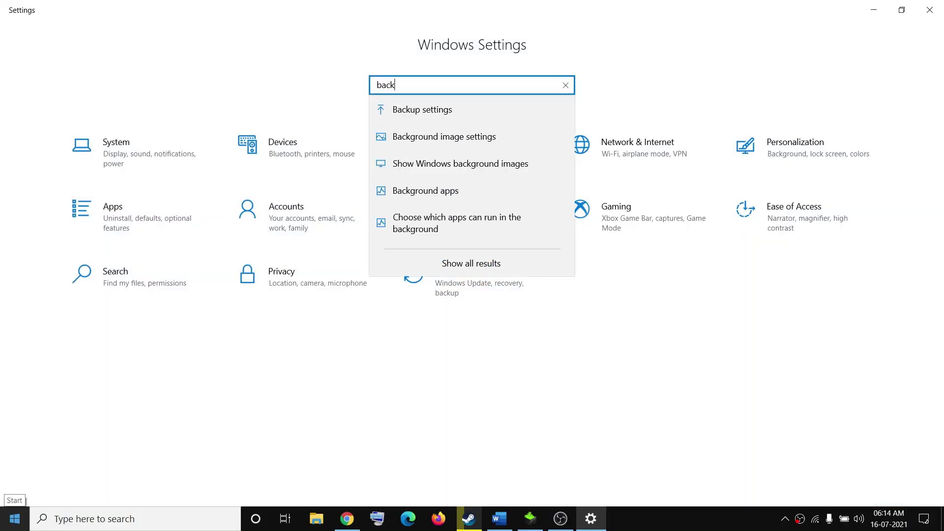
pyautogui.click(429, 192)
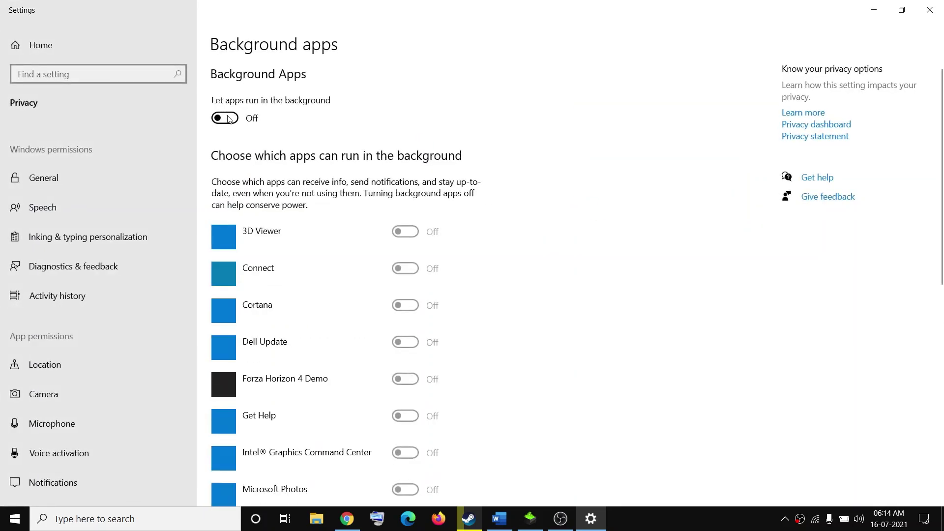
pyautogui.click(930, 10)
pyautogui.scroll(-3, 323, 375)
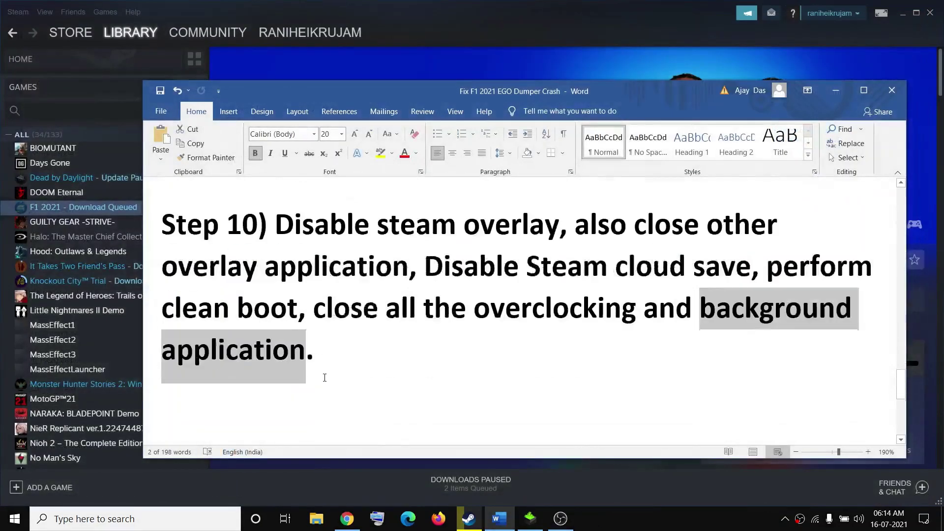
pyautogui.scroll(-2, 324, 373)
pyautogui.scroll(2, 329, 364)
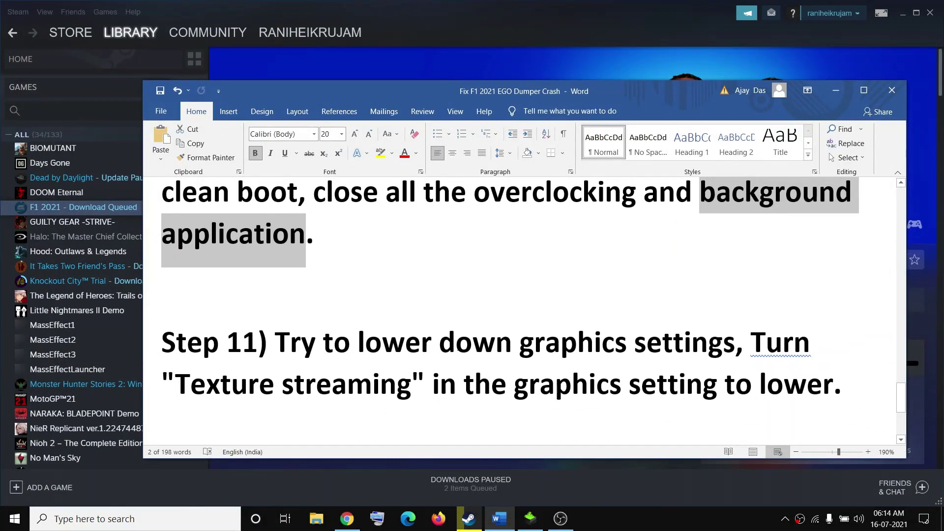
# Highlight Step 11's 'lower down graphics settings' and 'Turn Texture streaming' phrases.
pyautogui.moveTo(358, 344); pyautogui.dragTo(751, 352)
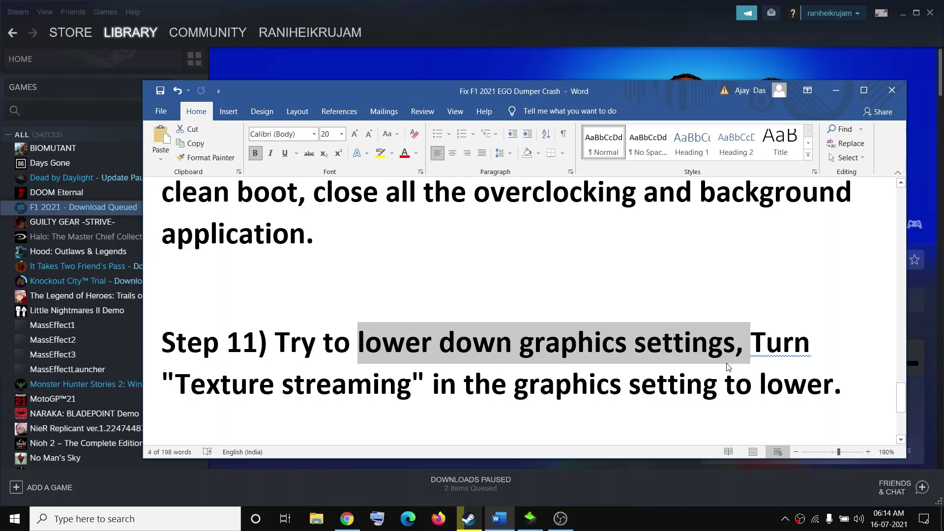
pyautogui.doubleClick(780, 343)
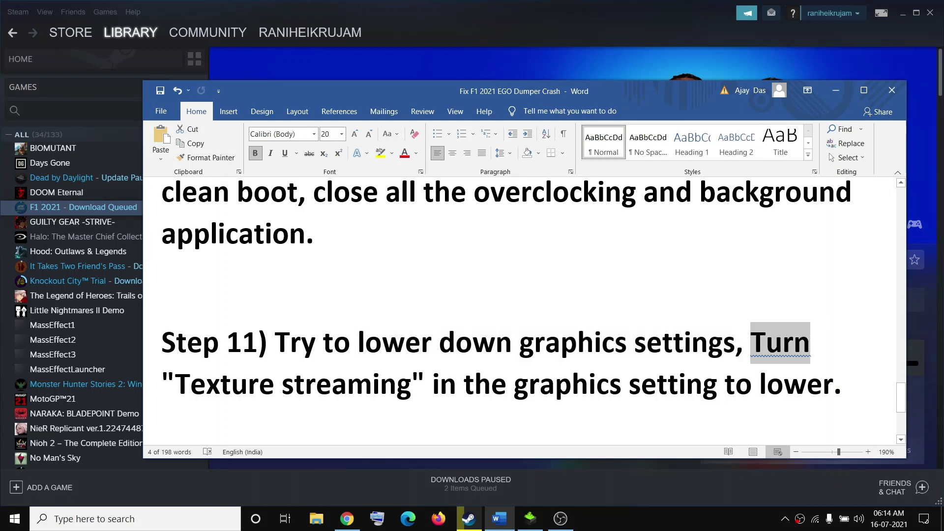
pyautogui.moveTo(780, 342); pyautogui.dragTo(204, 388)
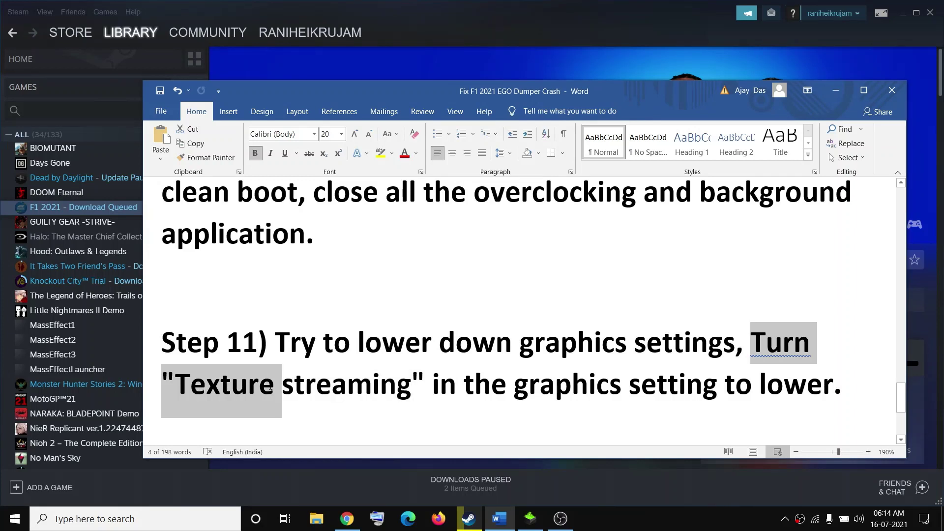
pyautogui.moveTo(270, 389); pyautogui.dragTo(412, 389)
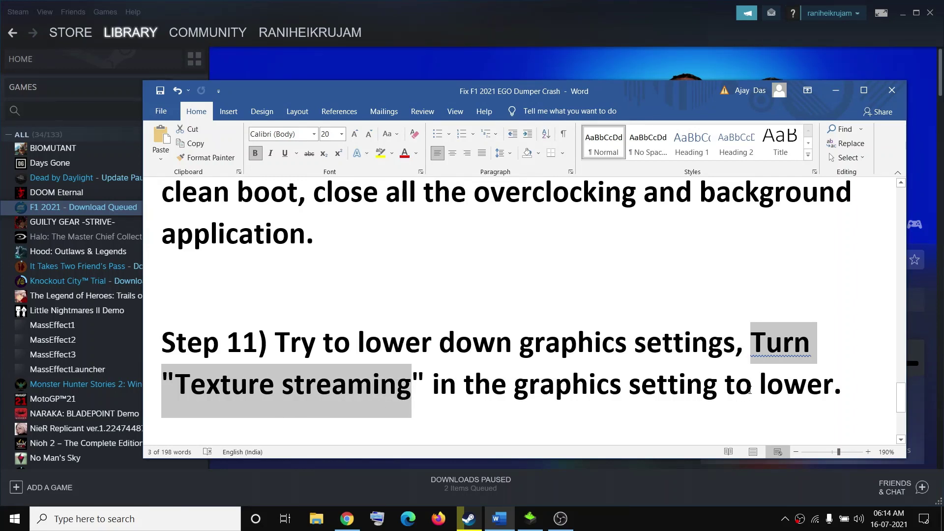
pyautogui.moveTo(760, 390); pyautogui.dragTo(804, 391)
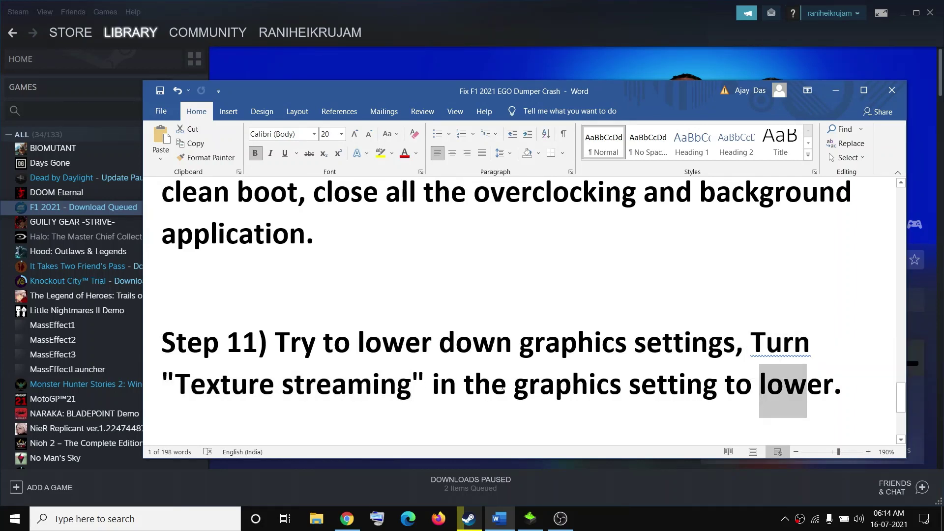
# Highlight 'Uninstall and reinstall the game' in Step 12.
pyautogui.scroll(-3, 449, 373)
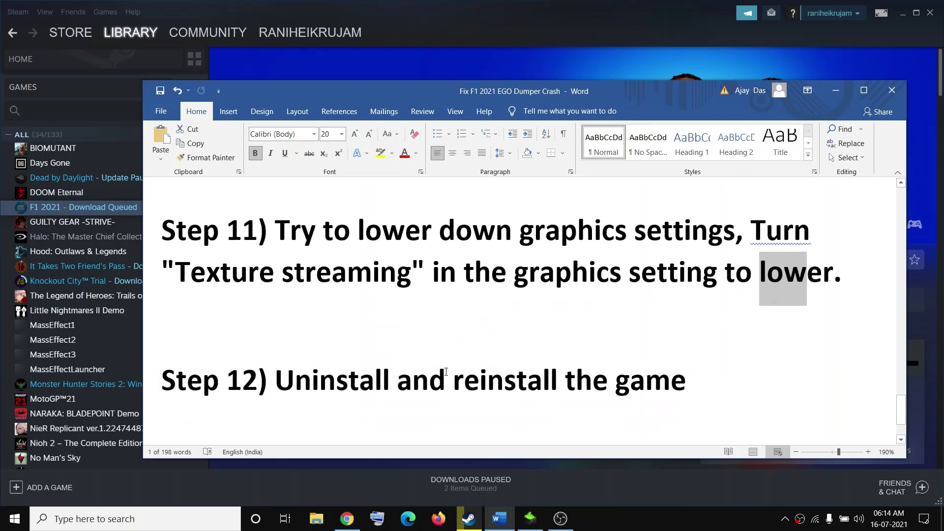
pyautogui.scroll(2, 446, 372)
pyautogui.scroll(-1, 442, 371)
pyautogui.moveTo(282, 384); pyautogui.dragTo(687, 386)
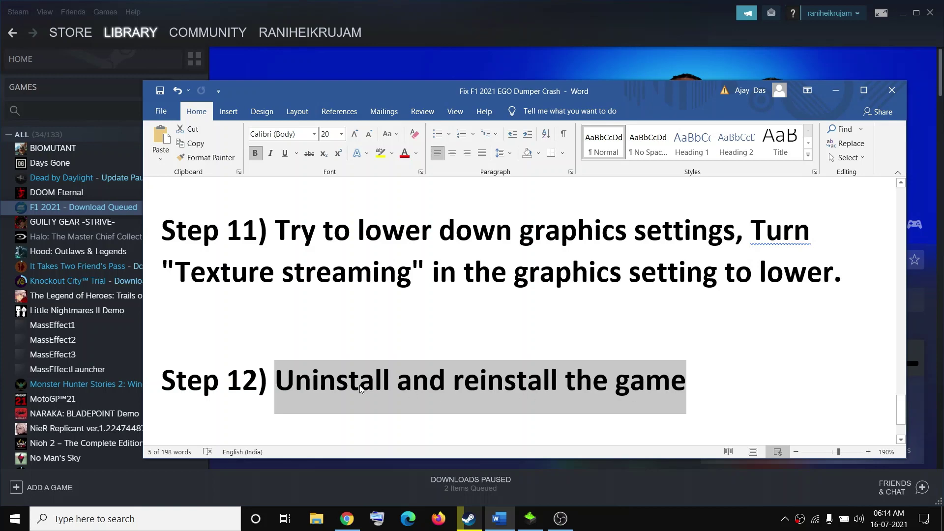
pyautogui.rightClick(75, 209)
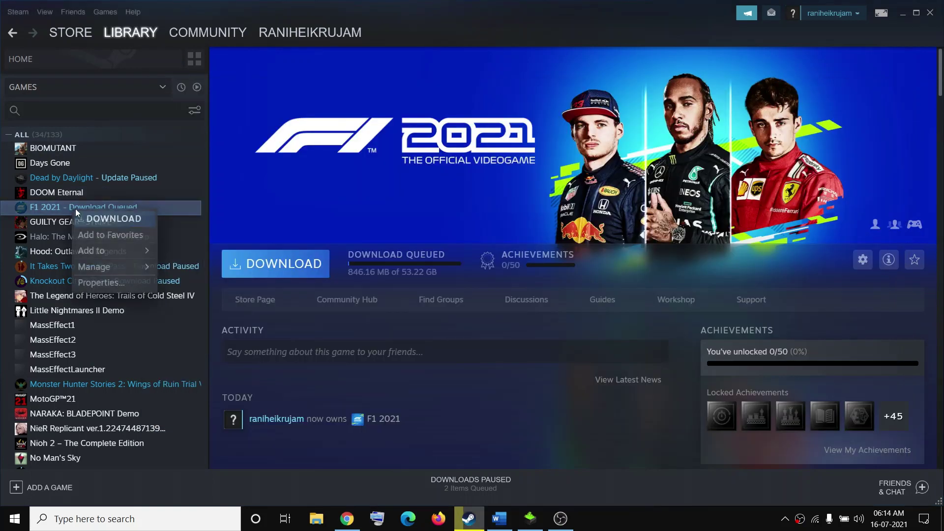
pyautogui.moveTo(106, 271)
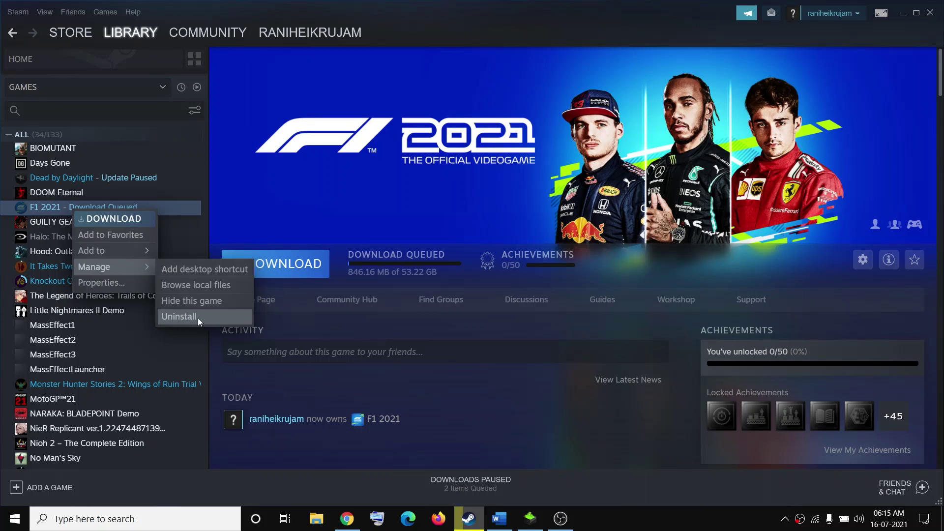
pyautogui.click(170, 208)
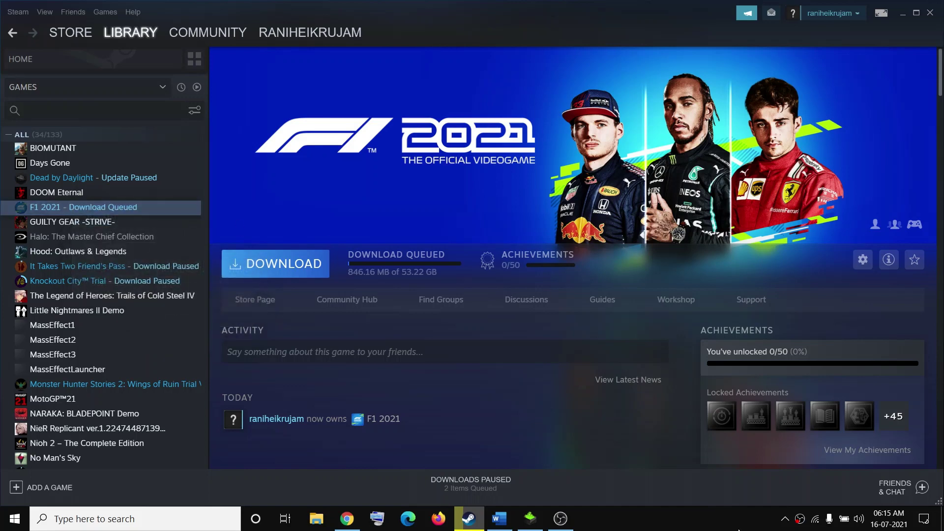
pyautogui.click(502, 520)
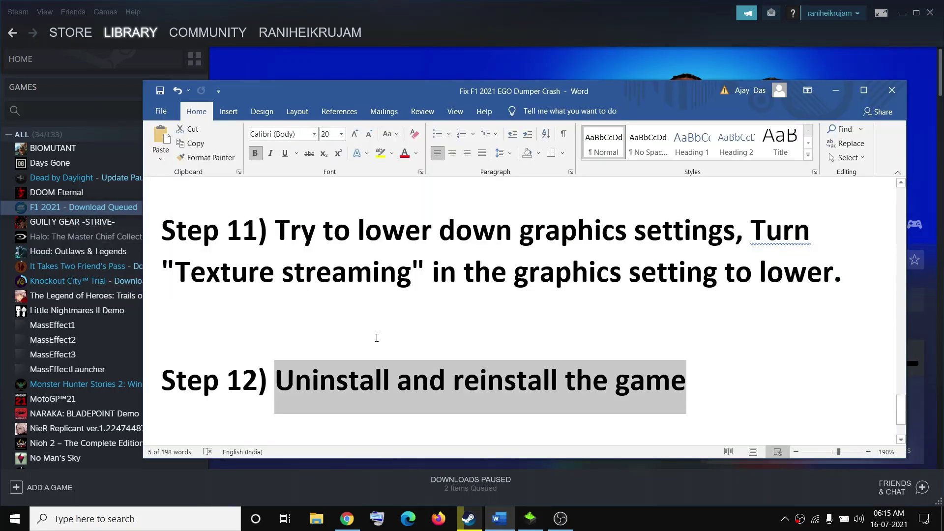